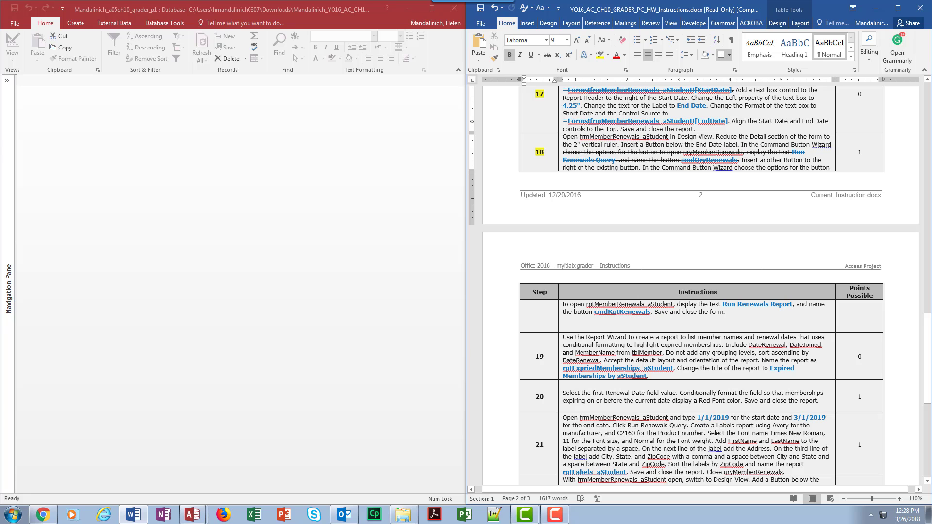
Start a new report with the Report Wizard in Access, using the tblMember table as its source
scroll(582, 339, "down", 7)
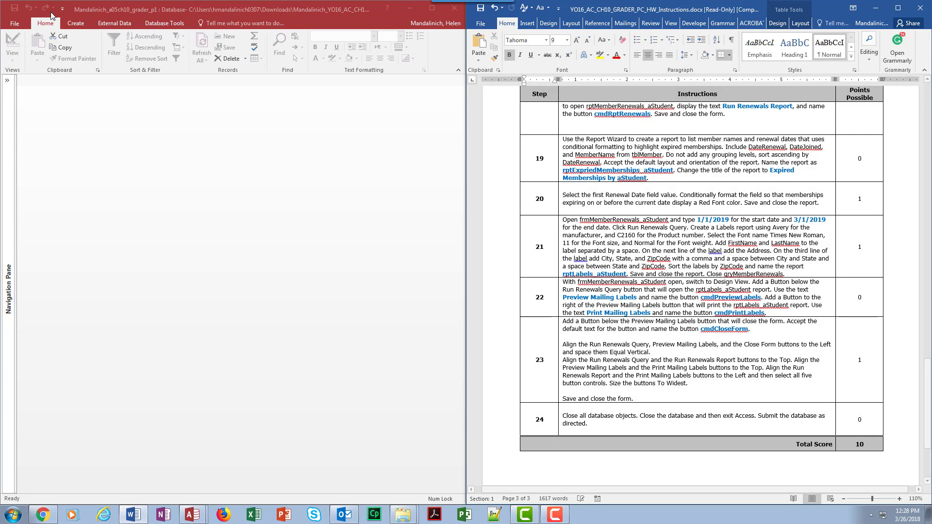
left_click(70, 25)
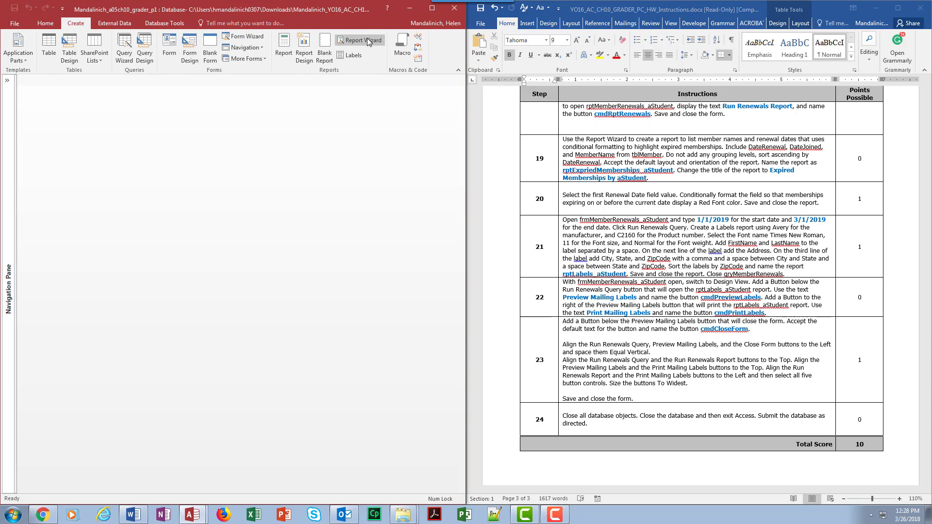
left_click(367, 40)
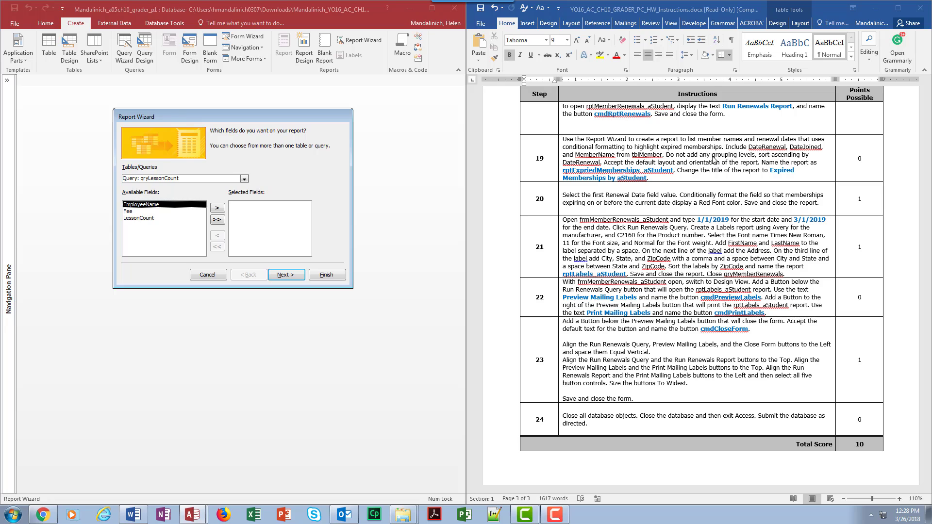
left_click(244, 179)
left_click(221, 197)
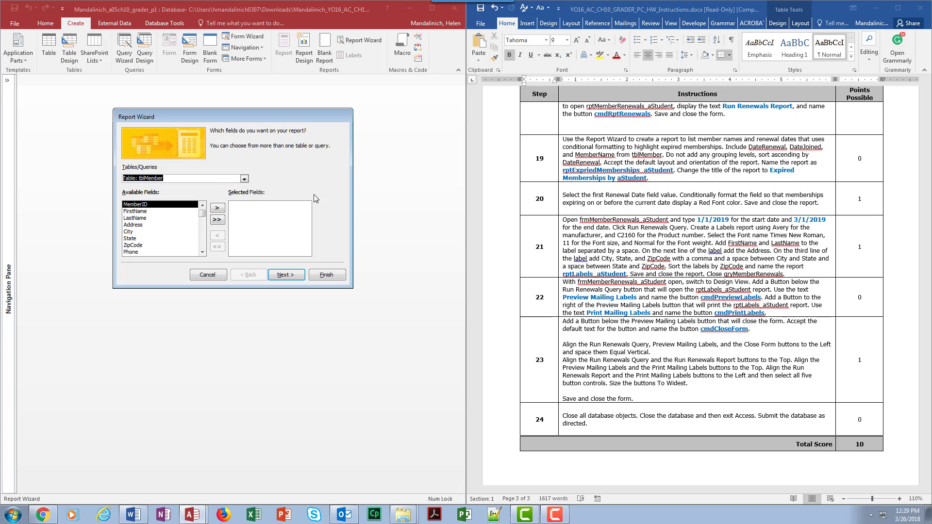
Include the DateRenewal, DateJoined and MemberName fields in the report, in that order
left_click(202, 252)
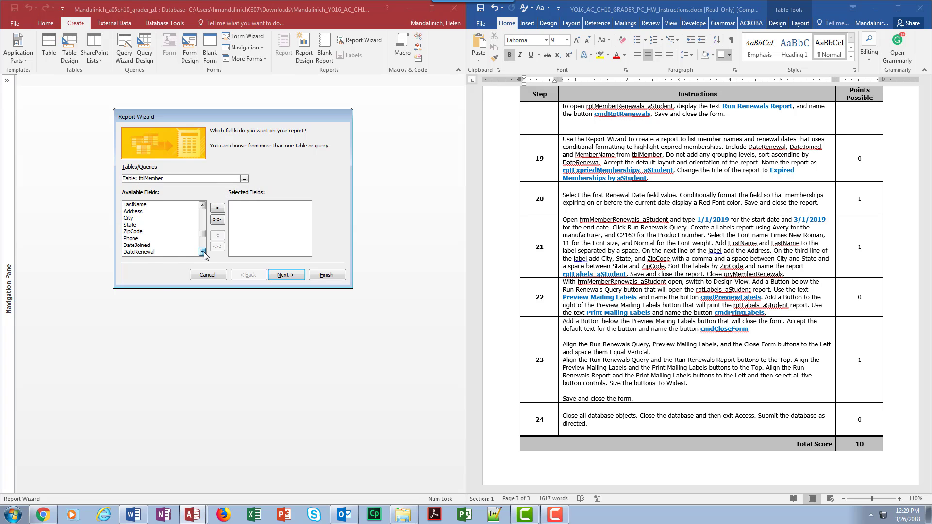
left_click(202, 252)
left_click(165, 245)
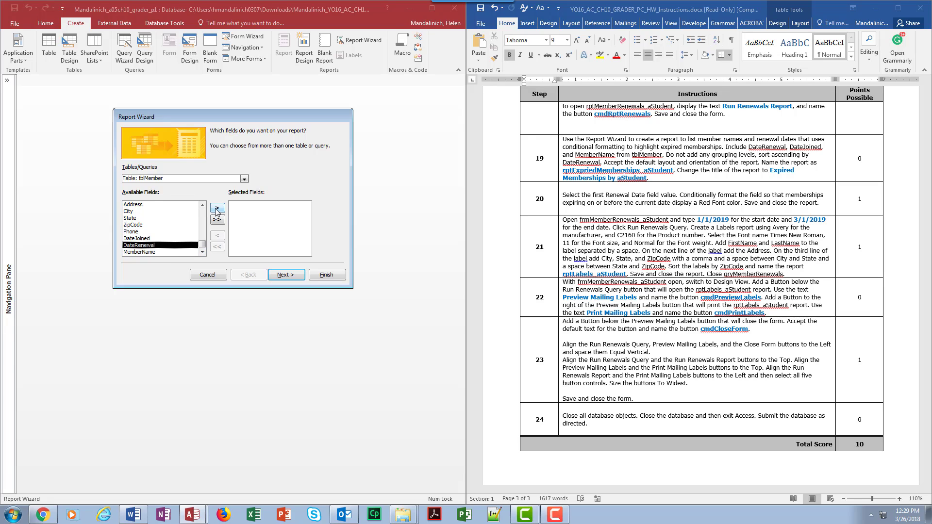
left_click(216, 209)
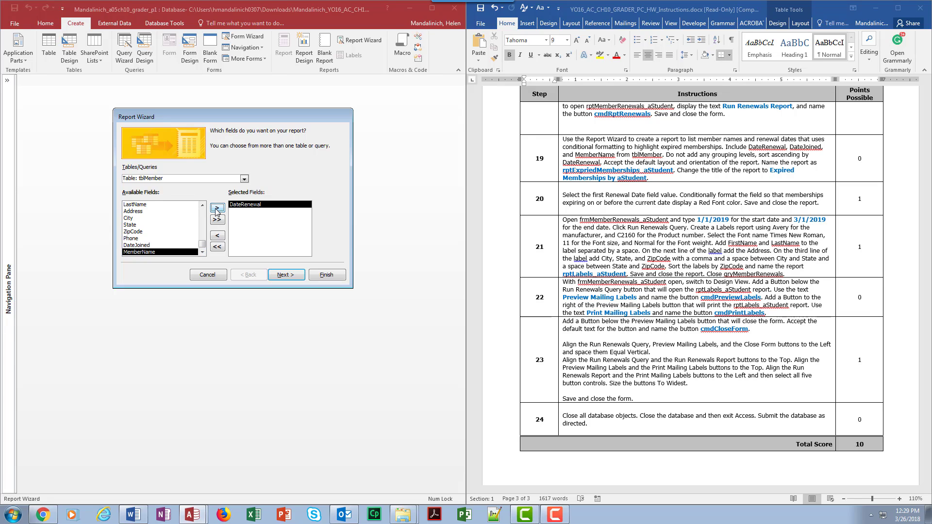
left_click(158, 245)
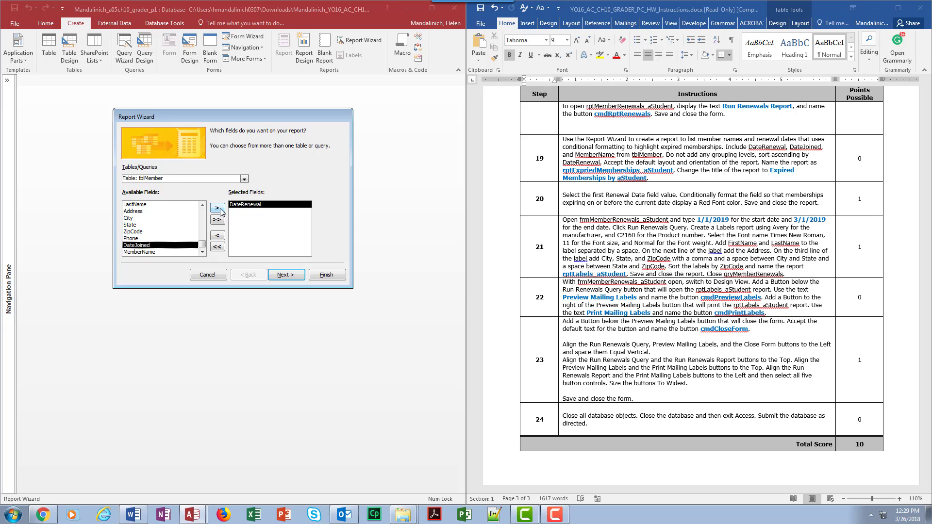
left_click(220, 209)
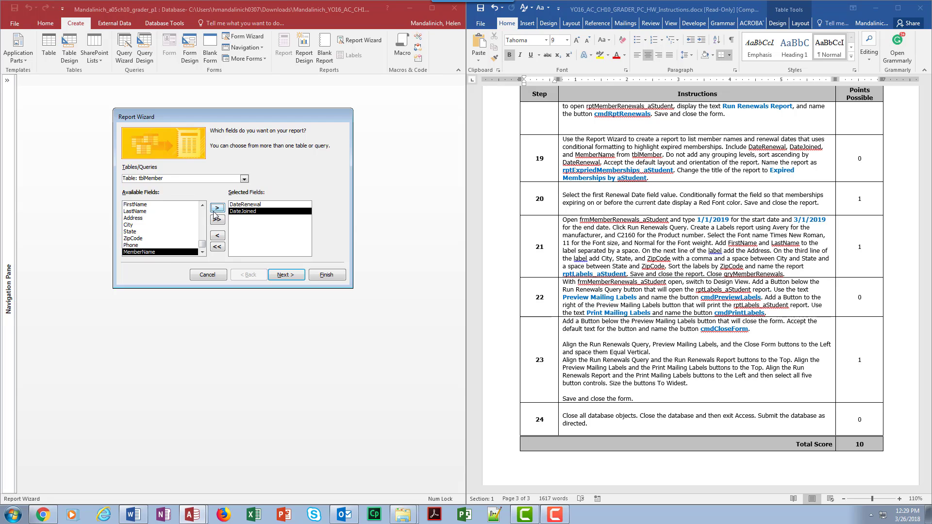
left_click(216, 209)
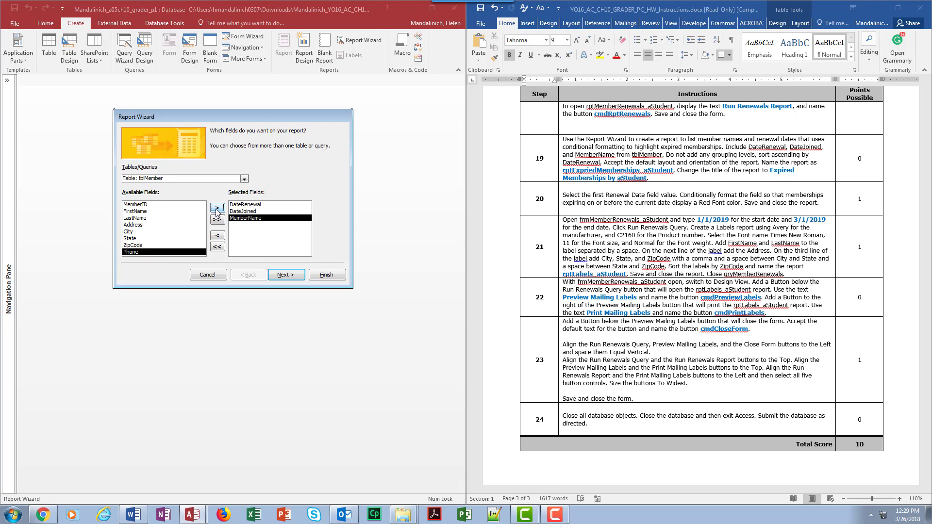
left_click(287, 276)
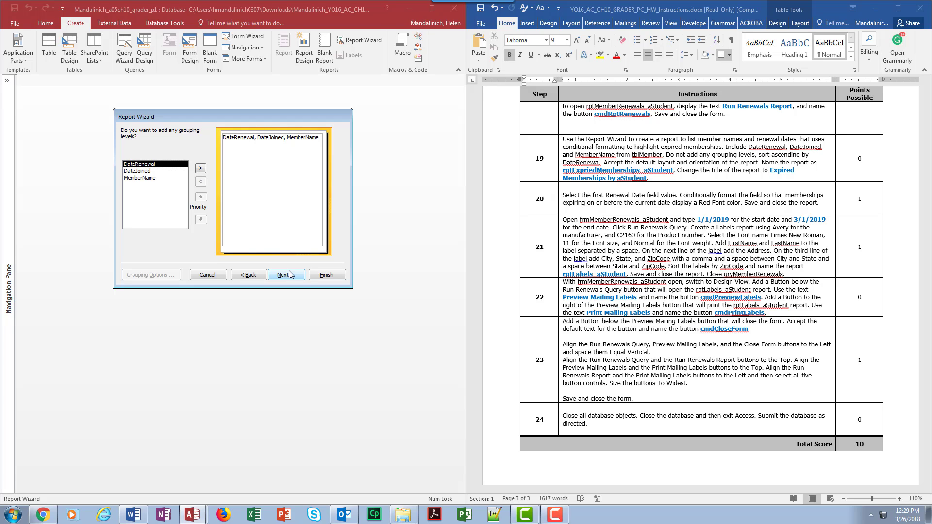
Skip grouping levels, sort the records ascending by DateRenewal, and accept the default tabular portrait layout
left_click(289, 275)
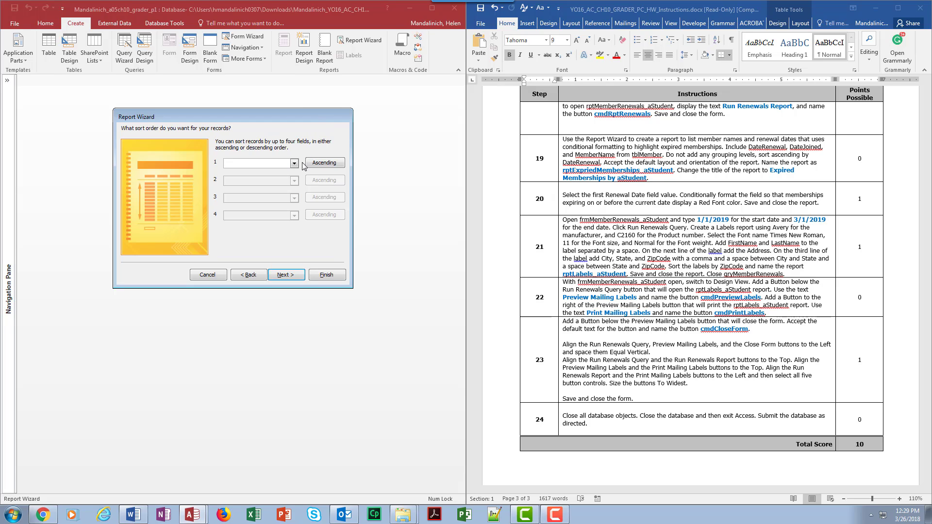
left_click(294, 164)
left_click(285, 183)
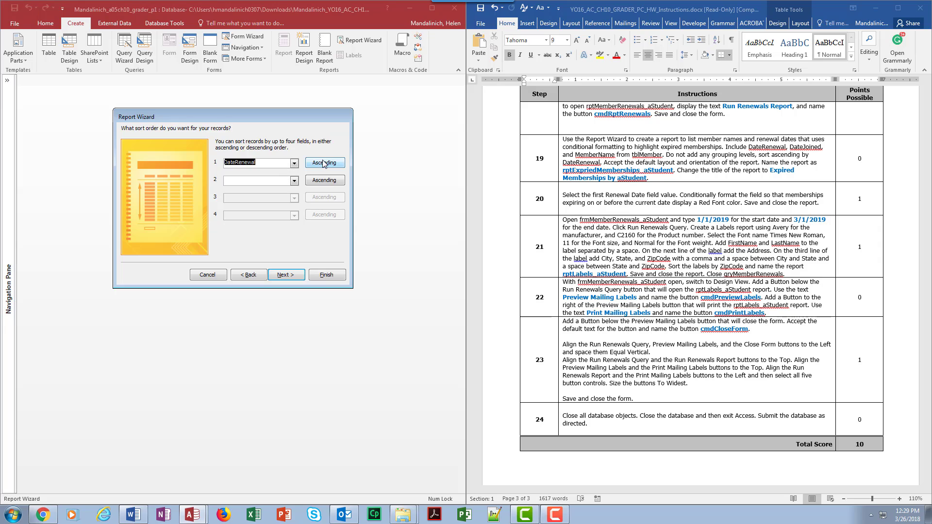
left_click(285, 275)
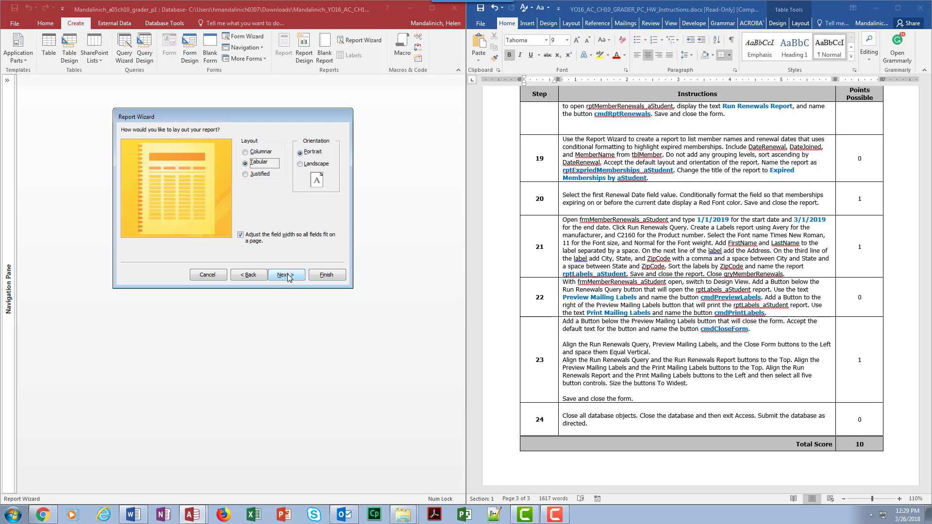
left_click(286, 274)
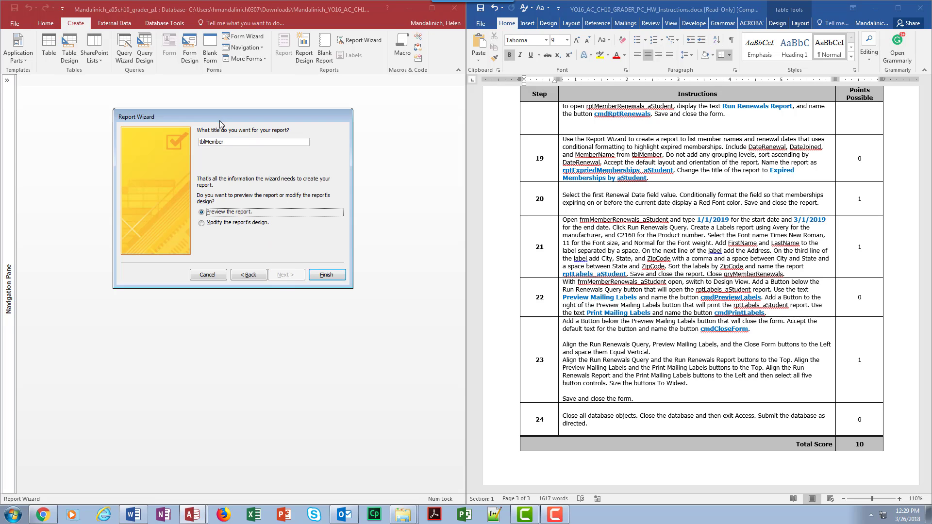
Name the report rptExpriedMemberships_aStudent and finish the wizard with the report preview
double_click(222, 142)
type("r")
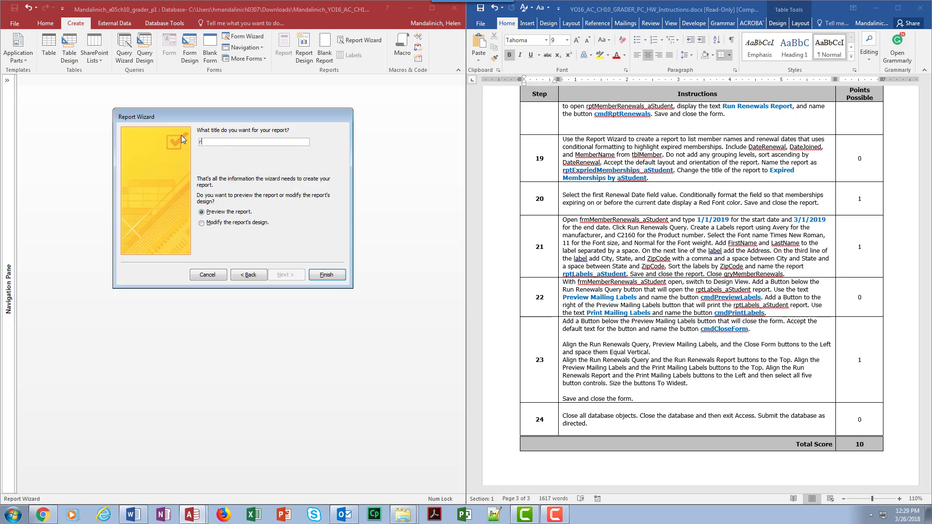
type("ptExpriedMemberships_aStudent")
left_click(325, 275)
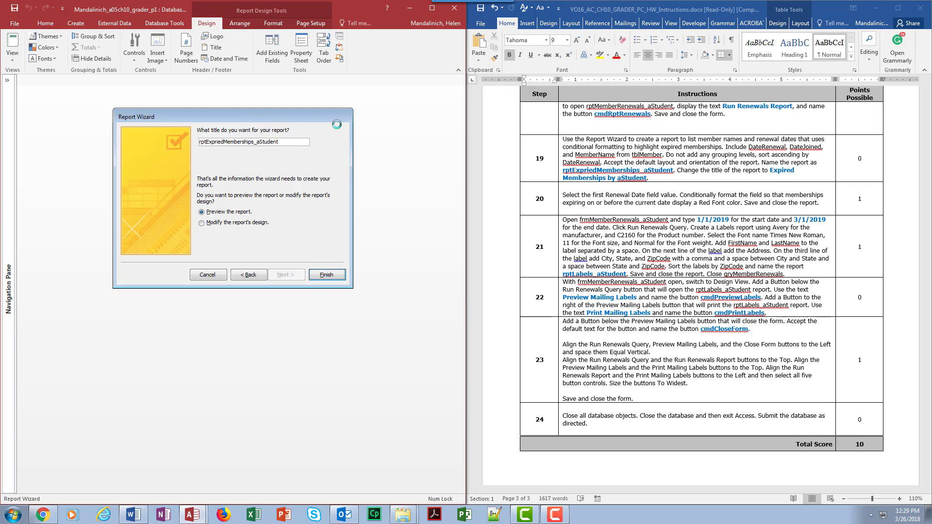
left_click(60, 130)
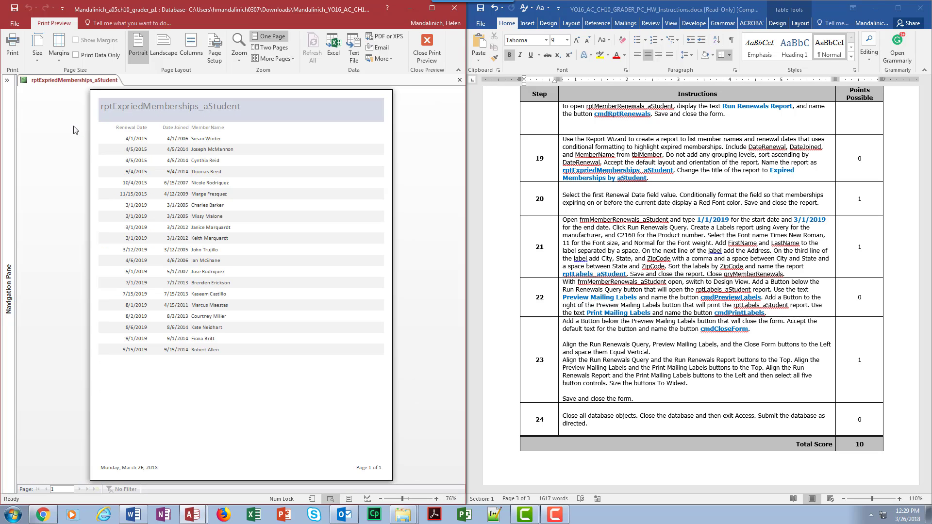
Leave the print preview and change the title label in the Report Header to "Expired Memberships by aStudent"
left_click(430, 49)
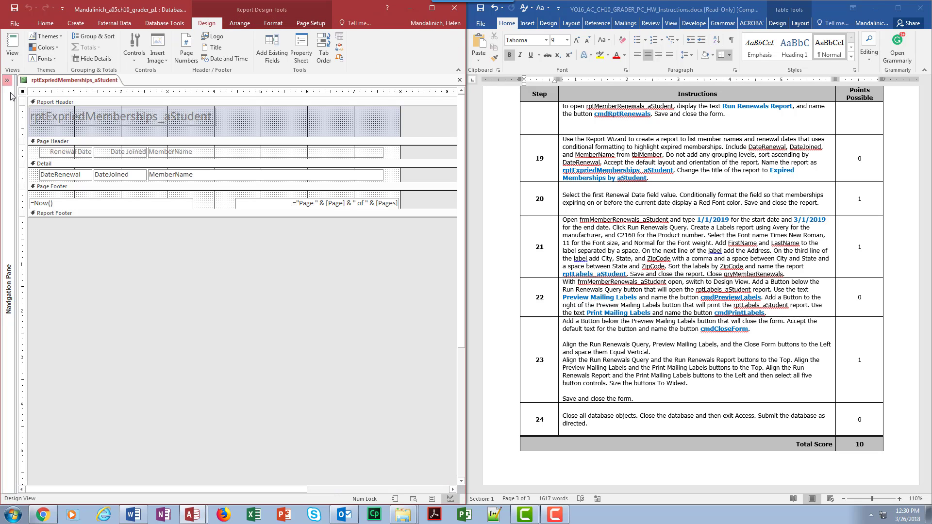
left_click(32, 116)
left_click_drag(32, 117, 221, 118)
type("E")
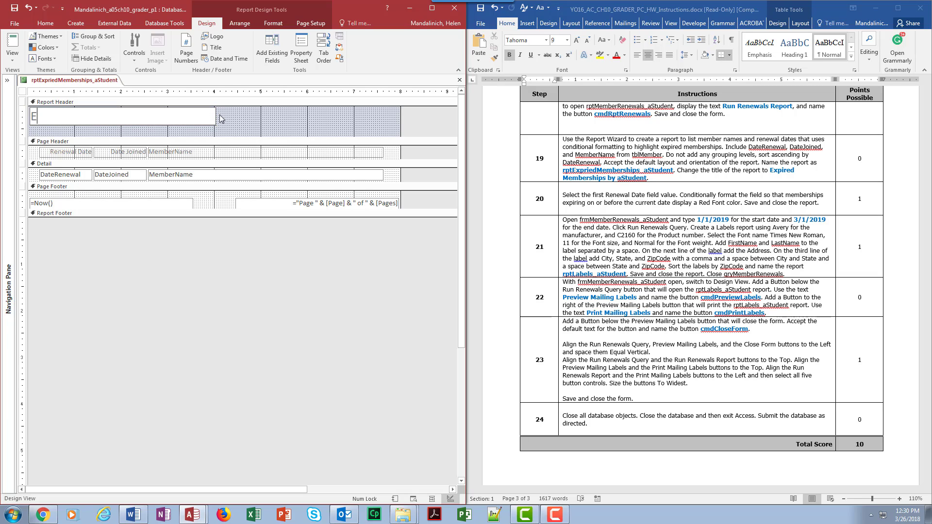
type("xxpired Membership")
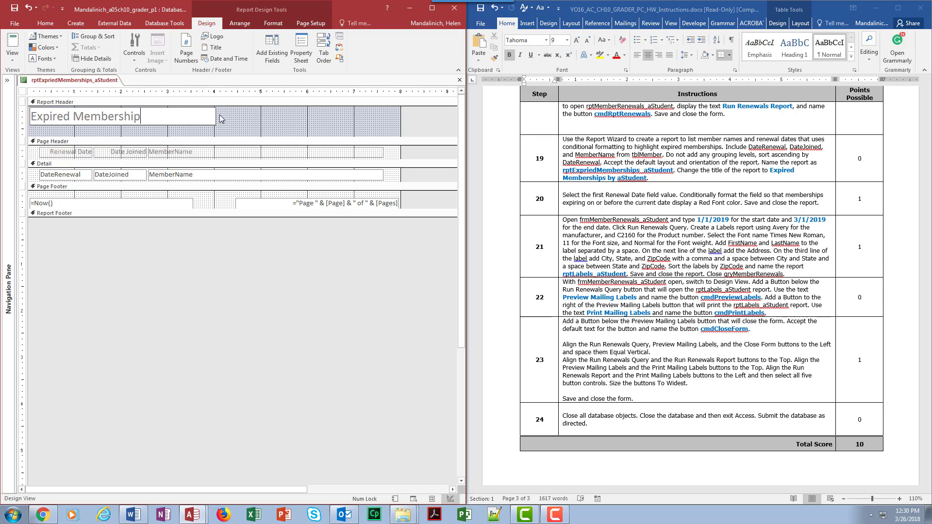
type("s by by aStudent")
key("Return")
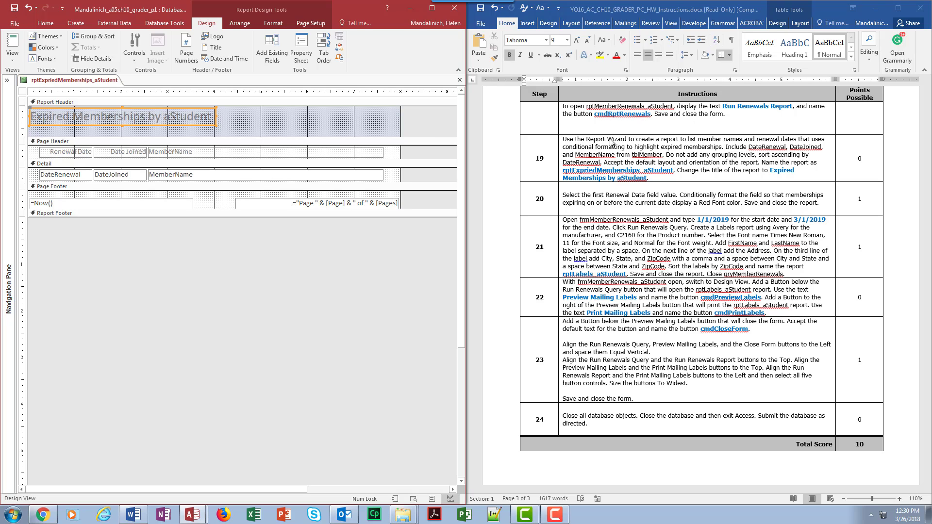
Switch to the Word instructions and highlight step number 19 in yellow
left_click(563, 168)
double_click(538, 159)
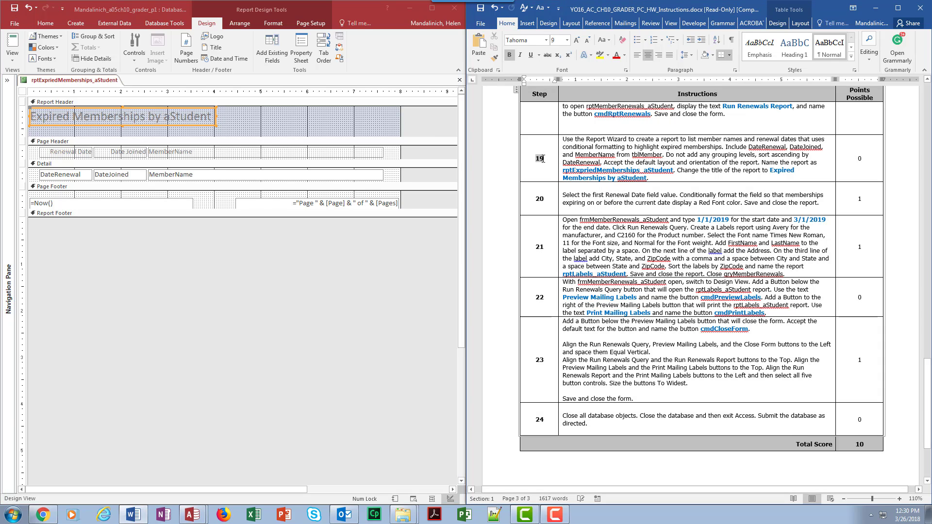
left_click(600, 56)
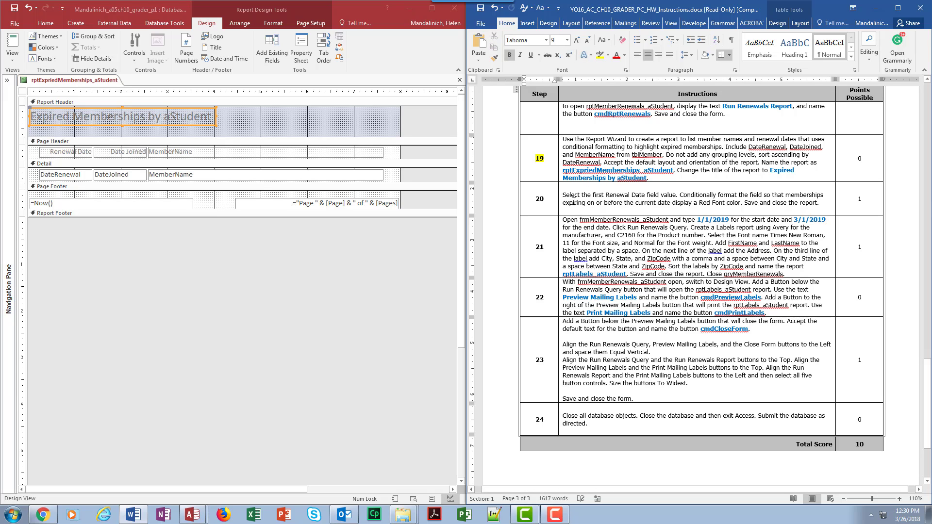
left_click(574, 202)
scroll(678, 197, "down", 1)
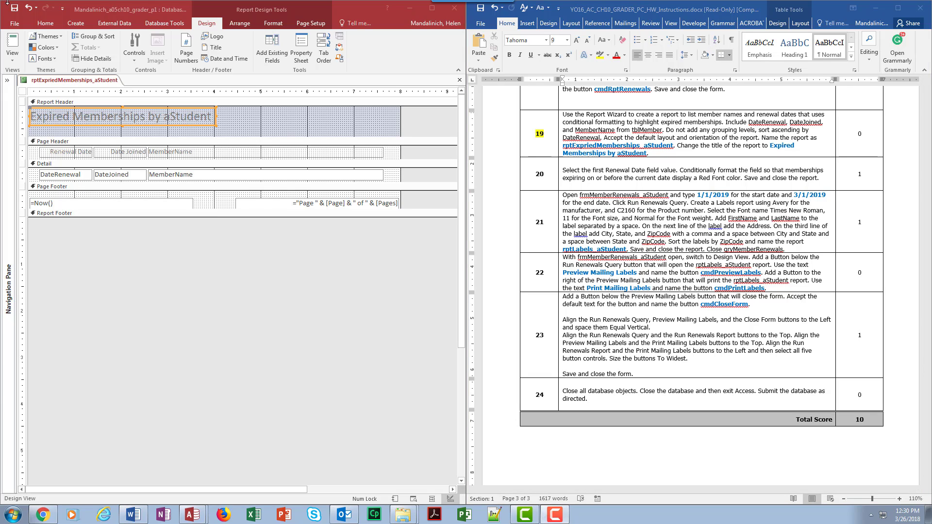
Return to the Access report, show it in Layout View, and start a new conditional formatting rule for the first Renewal Date value
left_click(15, 57)
left_click(29, 119)
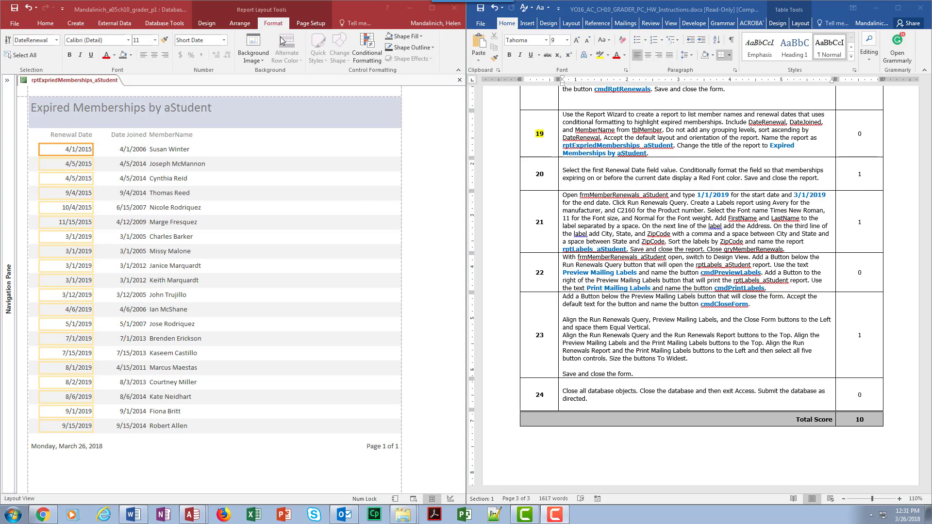
left_click(274, 25)
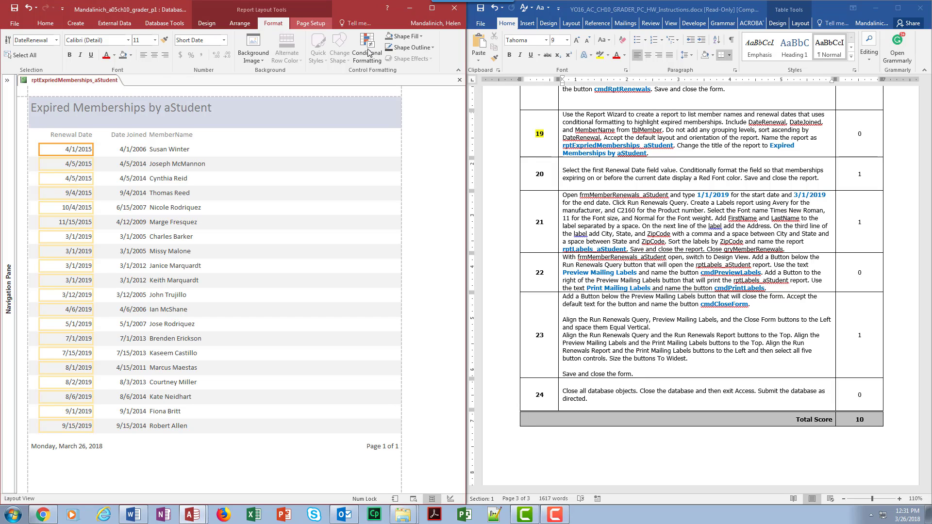
left_click(377, 61)
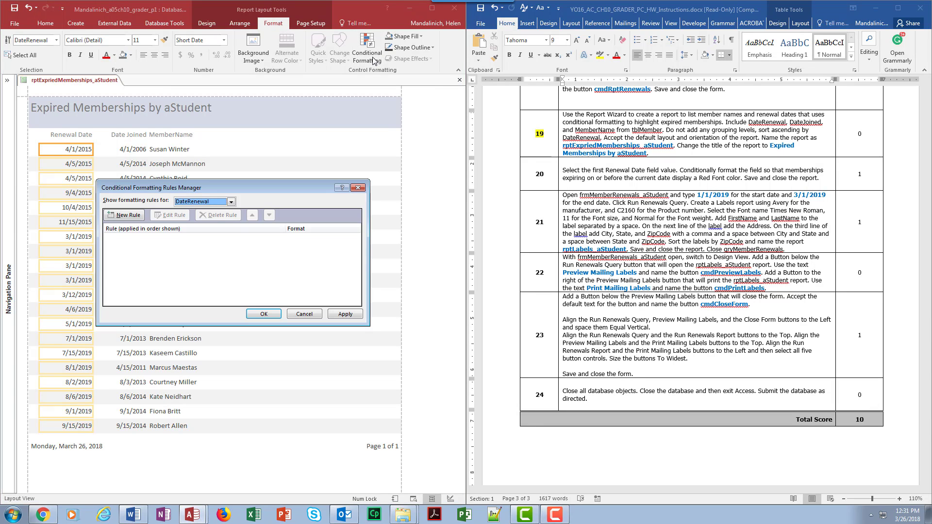
left_click(122, 216)
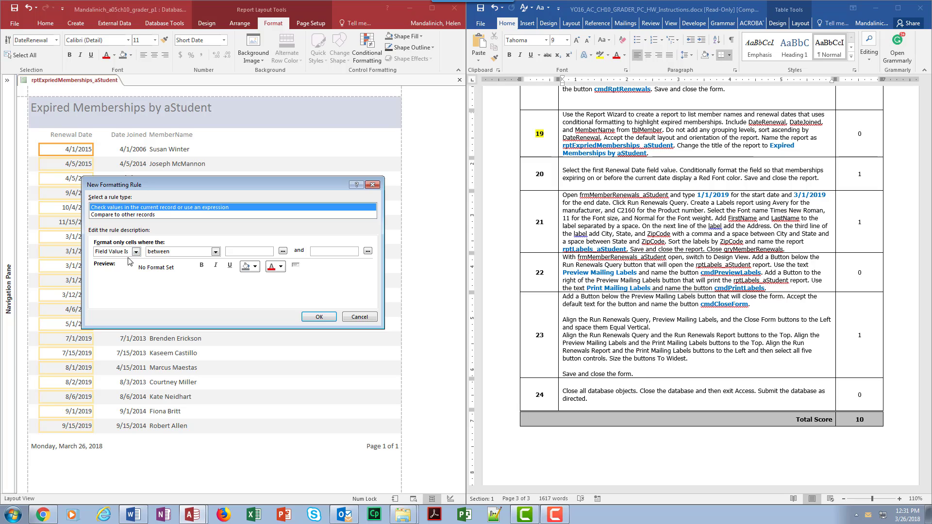
Set the rule's condition to field value less than or equal to Date(), using the Current Date common expression
left_click(215, 252)
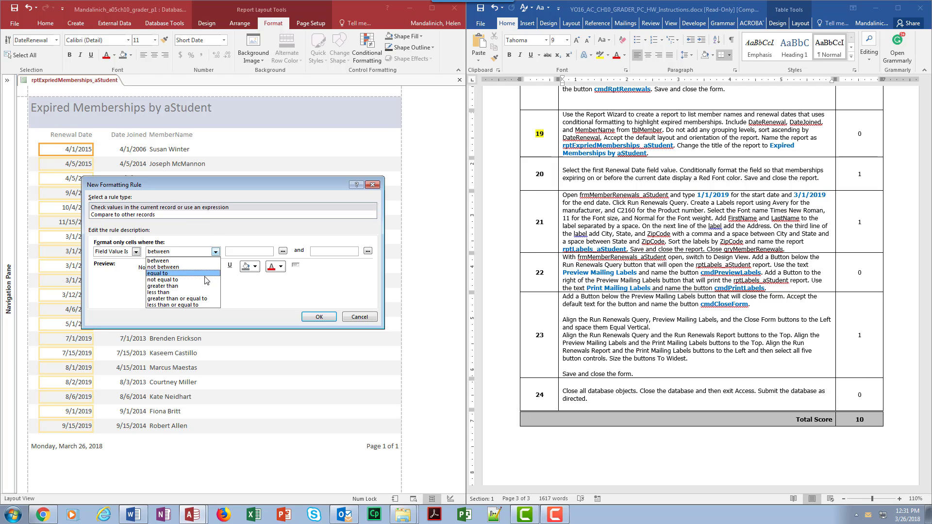
left_click(203, 305)
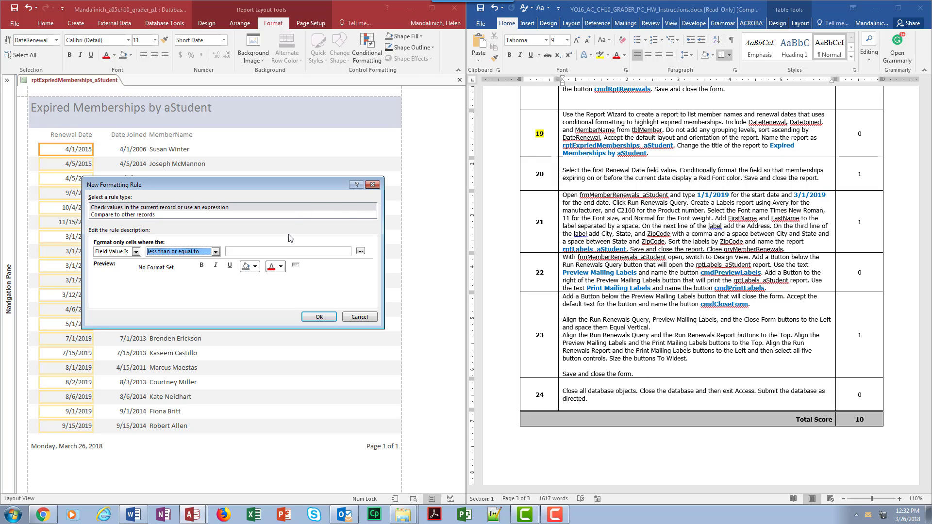
left_click(362, 252)
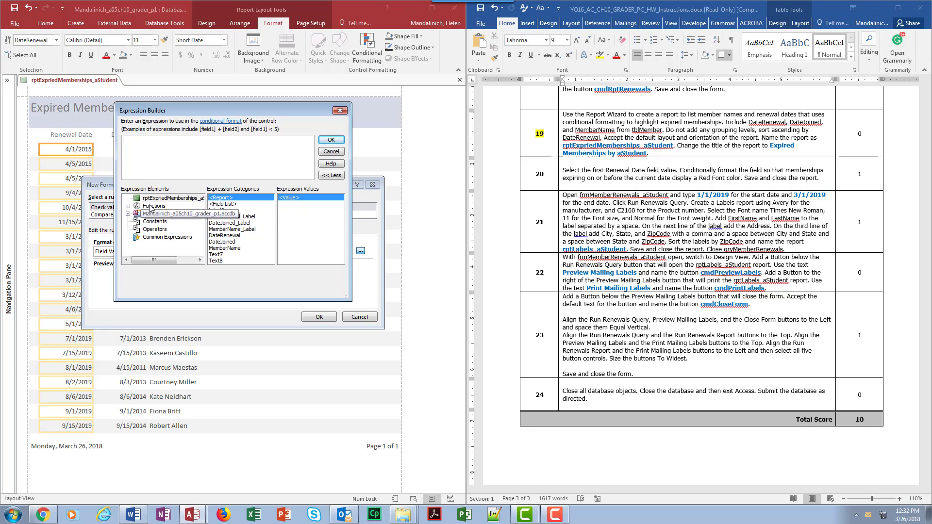
left_click(151, 239)
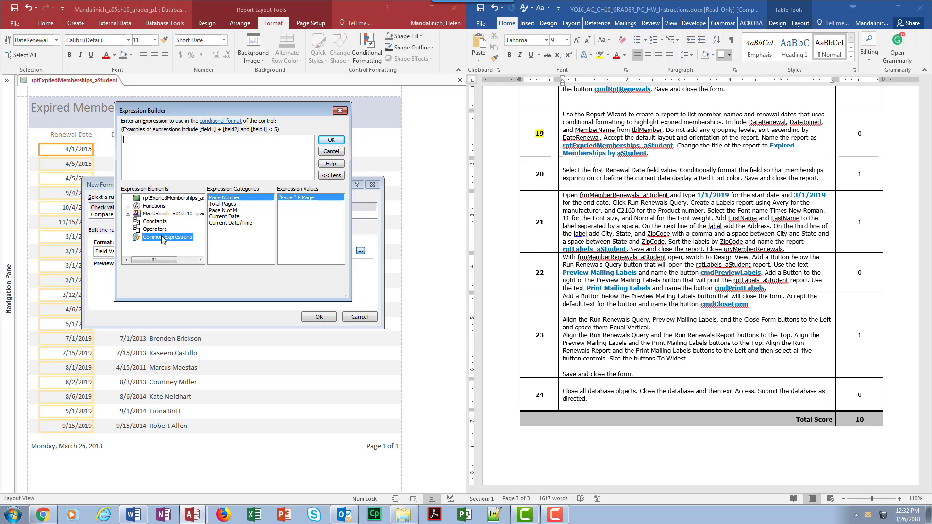
left_click(240, 217)
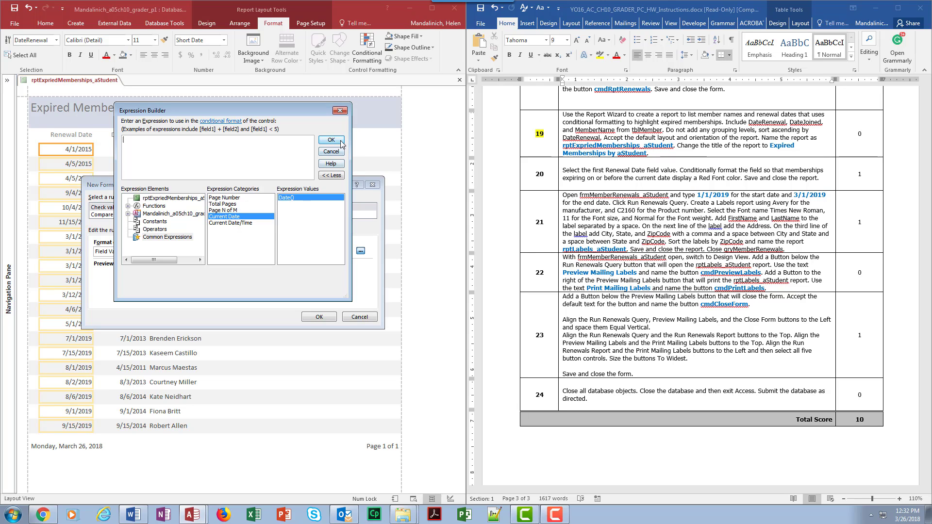
double_click(242, 220)
left_click(332, 140)
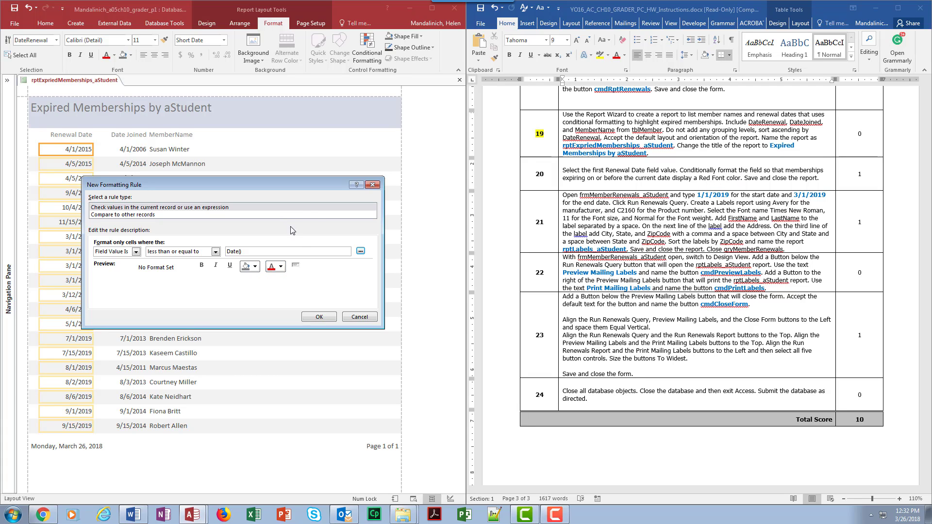
Edit the Value <= Date() rule so that matching renewal dates display in a red font
left_click(319, 318)
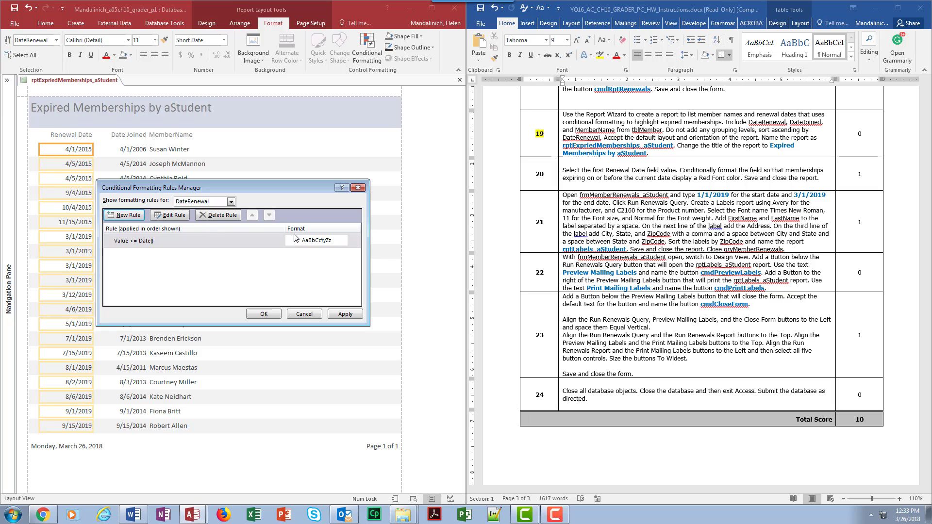
left_click(187, 215)
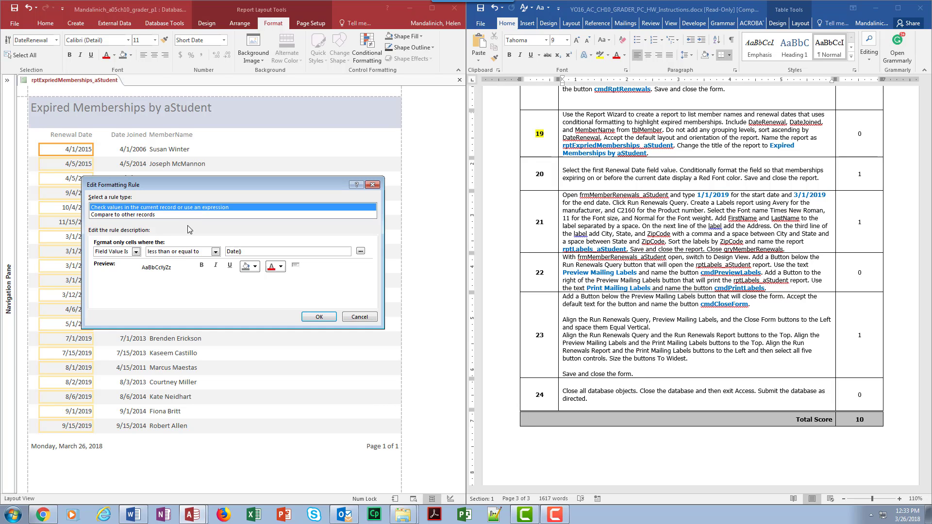
left_click(281, 266)
left_click(281, 348)
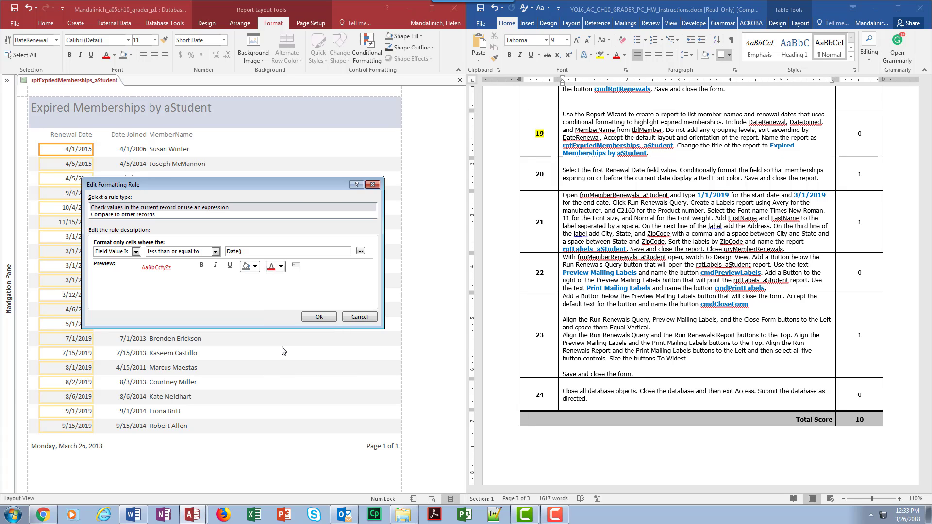
left_click(319, 317)
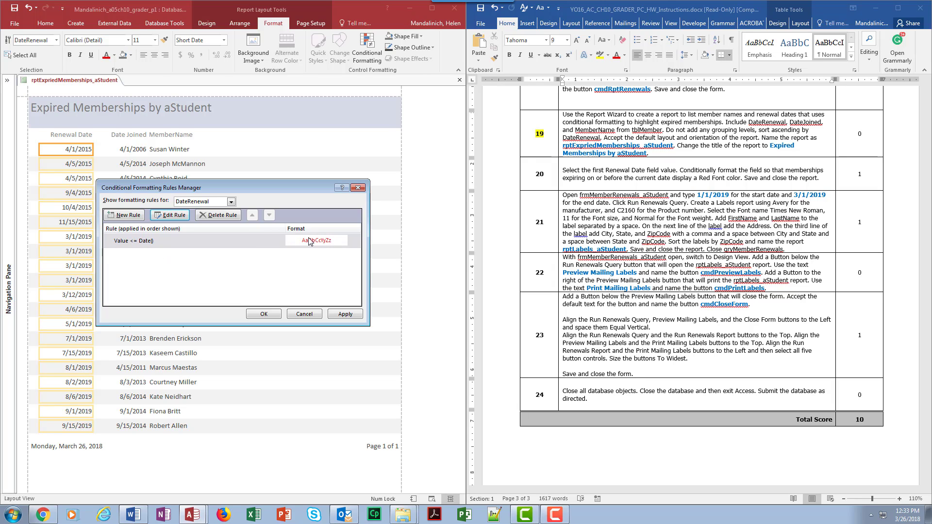
Reapply the red font to the Date() rule, accept the conditional formatting, and save and close the expired memberships report
left_click(175, 215)
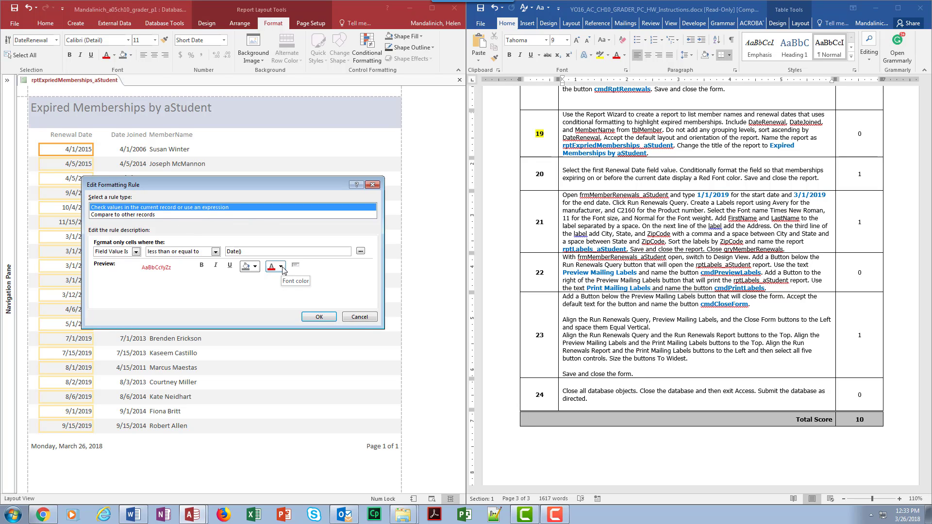
left_click(280, 266)
left_click(280, 348)
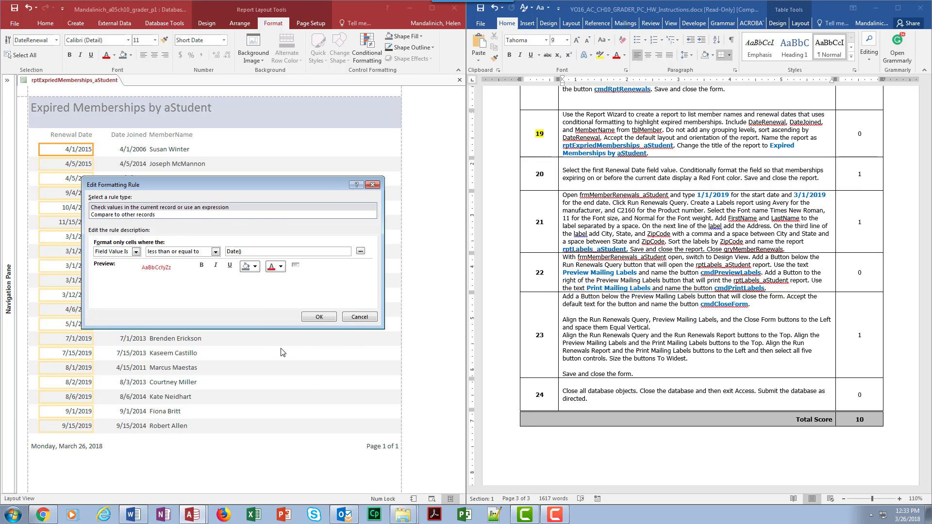
left_click(319, 317)
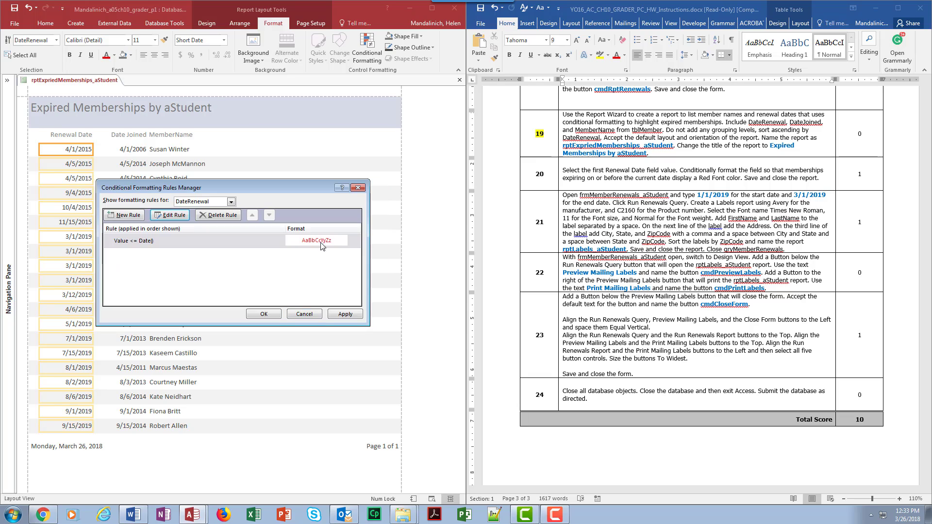
left_click(264, 314)
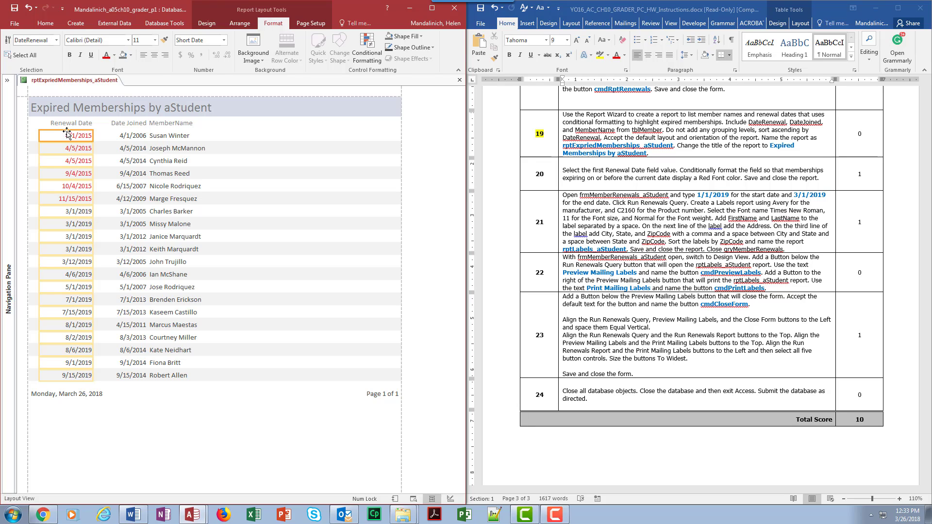
left_click(15, 8)
left_click(459, 80)
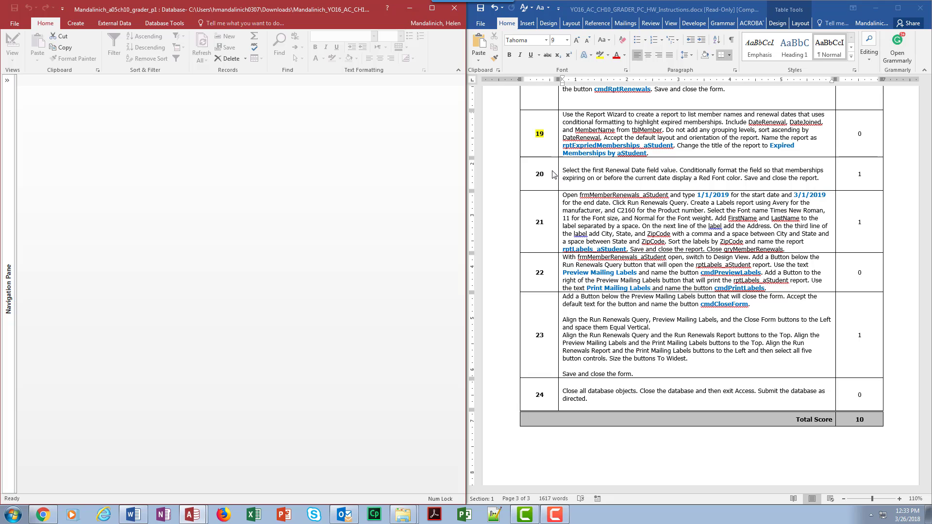
Switch to the Word instructions and highlight step number 20 in yellow
left_click(575, 178)
left_click(600, 55)
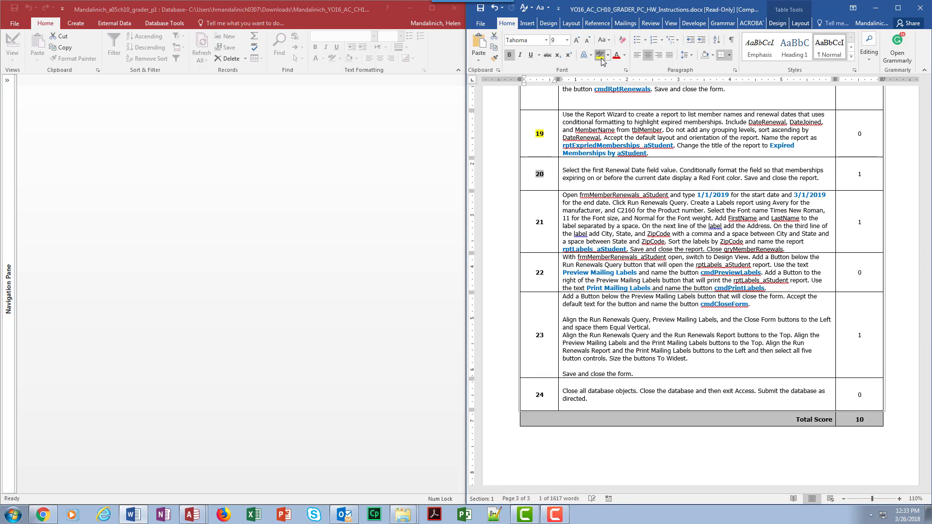
scroll(615, 218, "down", 3)
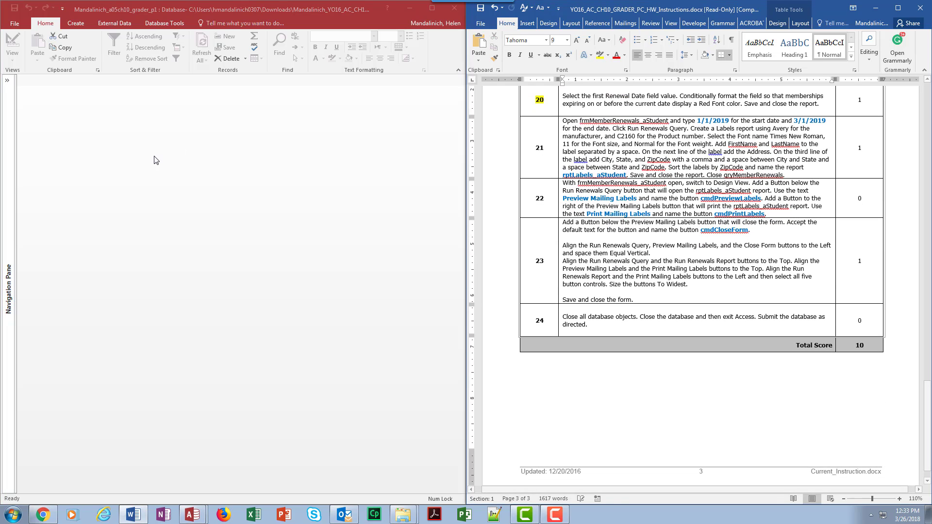
Return to Access, show the list of database objects, and open the frmMemberRenewals_aStudent form
left_click(13, 81)
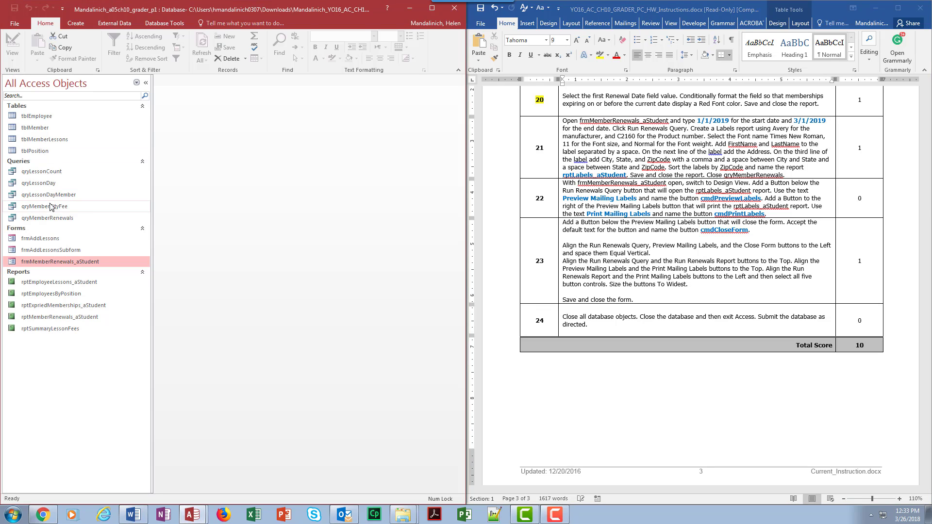
right_click(59, 264)
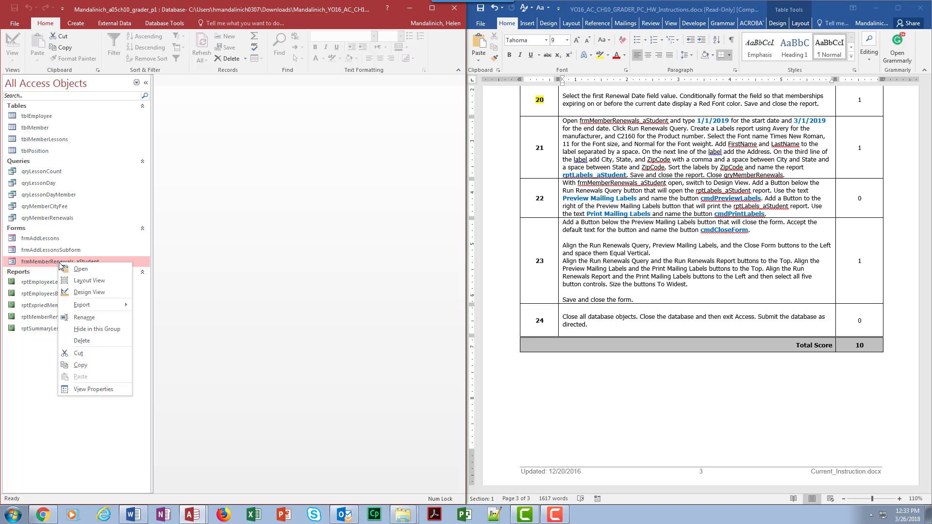
double_click(51, 262)
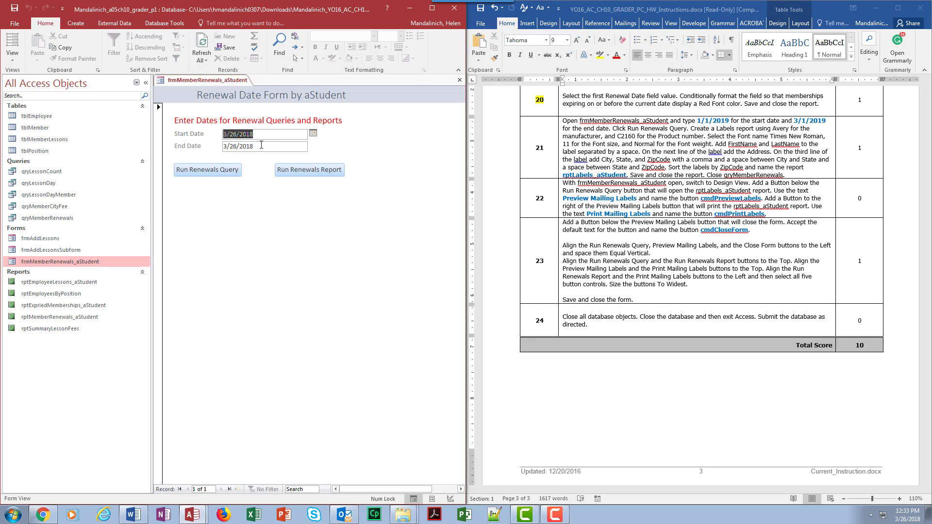
Try to change the form's Start Date by overtyping it and by moving the date picker ahead from March 2018
type("1")
left_click(269, 134)
left_click(314, 134)
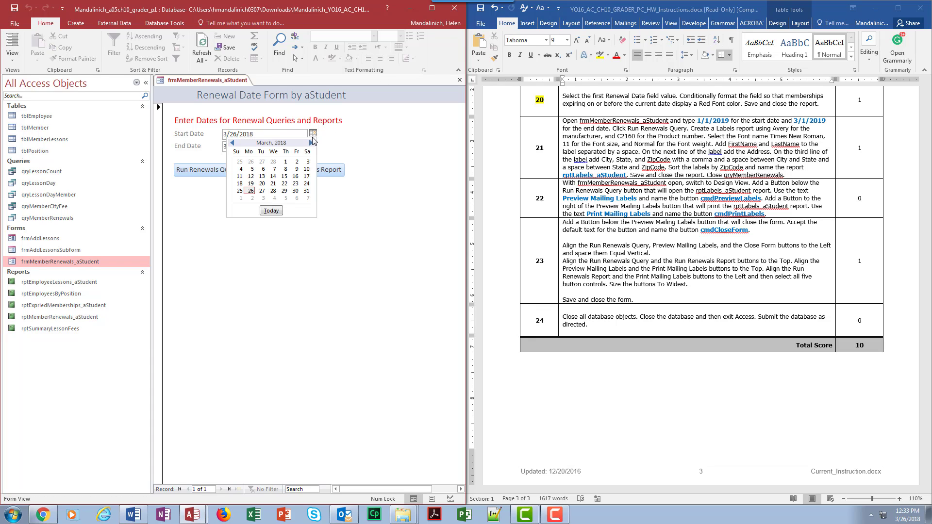
left_click(312, 143)
left_click(311, 142)
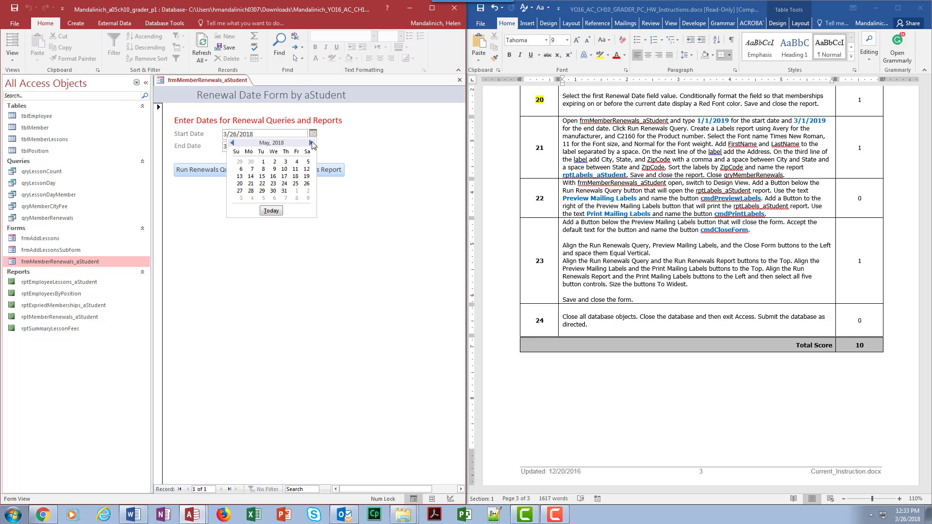
left_click(311, 143)
left_click(312, 143)
left_click(311, 143)
left_click(311, 143)
left_click(312, 142)
left_click(312, 143)
left_click(311, 143)
left_click(312, 143)
left_click(312, 142)
left_click(233, 143)
key("Escape")
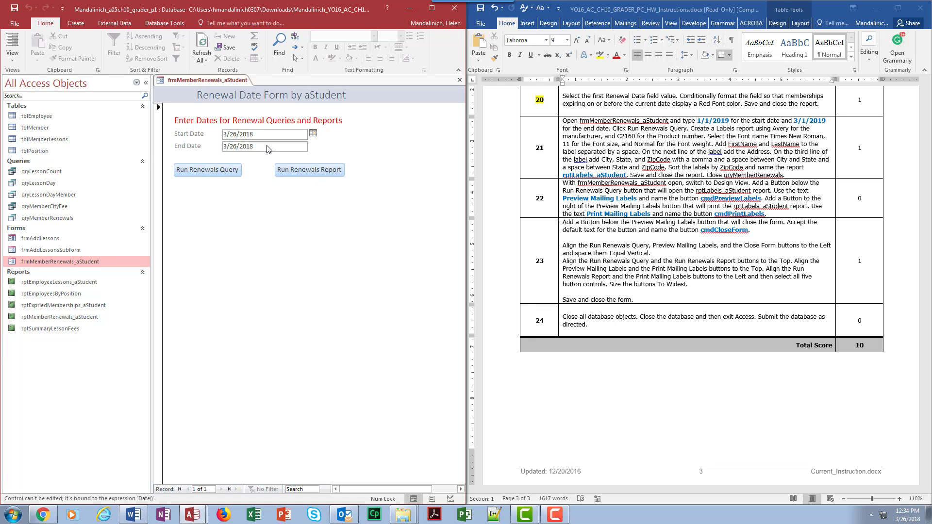
Try again to overtype the whole Start Date value, entering 1 as its first character
left_click(299, 146)
left_click_drag(283, 135, 218, 136)
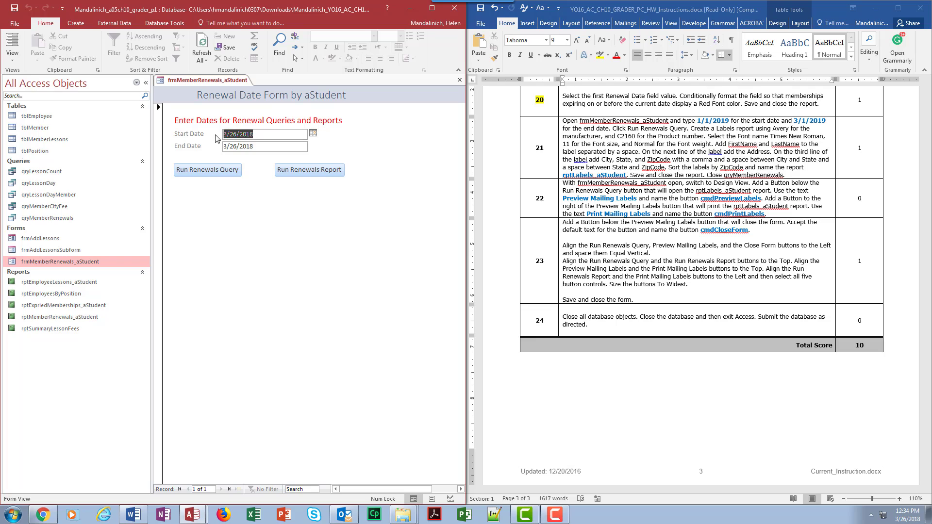
type("1")
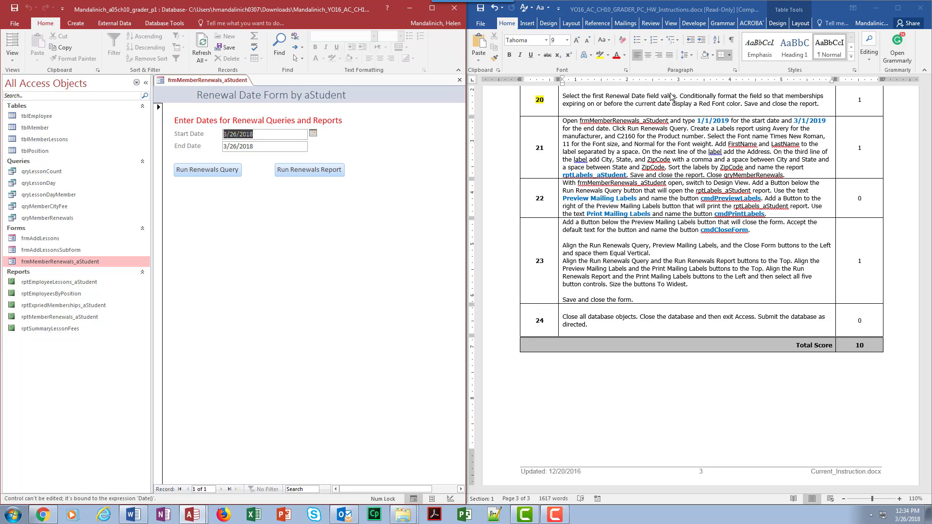
type("1")
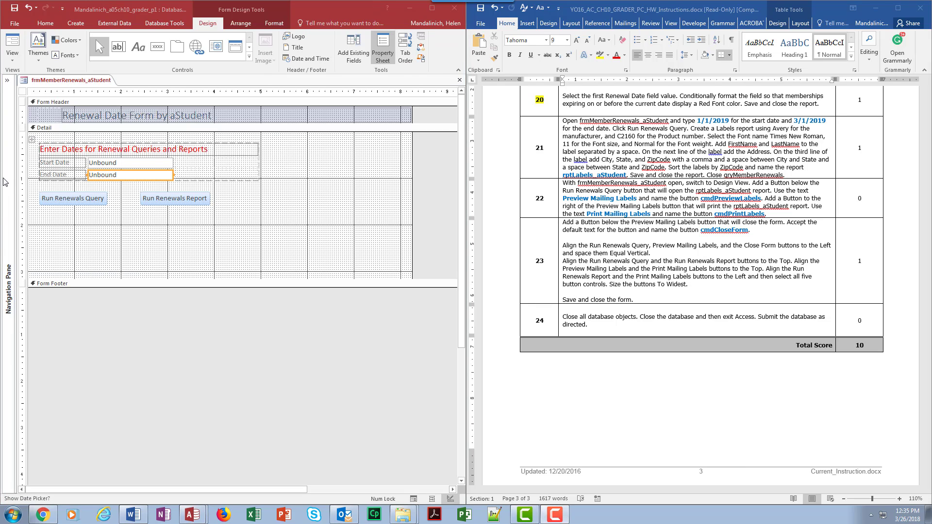
Inspect the properties of the Start Date and End Date text boxes in Design View, and close the Property Sheet
double_click(111, 163)
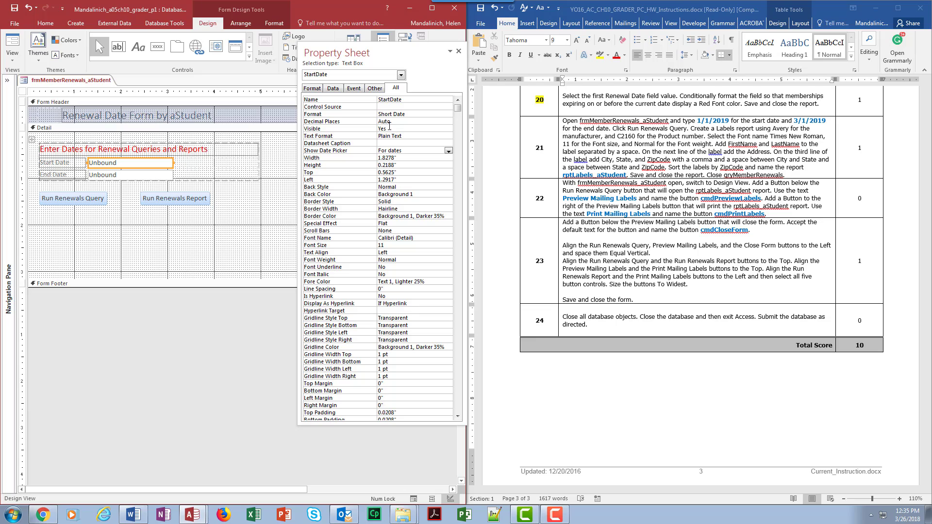
left_click(159, 166)
left_click(159, 176)
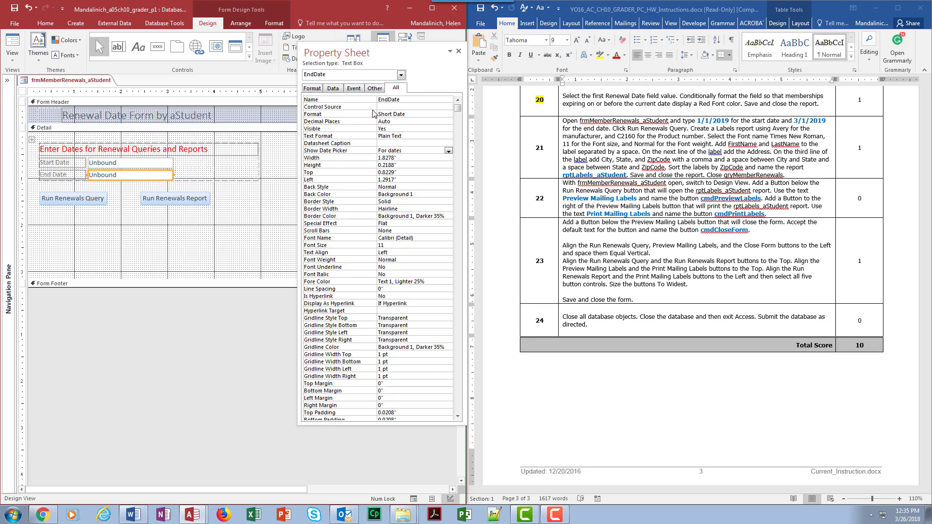
left_click(124, 164)
left_click(124, 174)
left_click(459, 51)
In Form View, enter start date 1/1/2019 and end date 3/1/2019, and run the renewals query and close its results
left_click(13, 46)
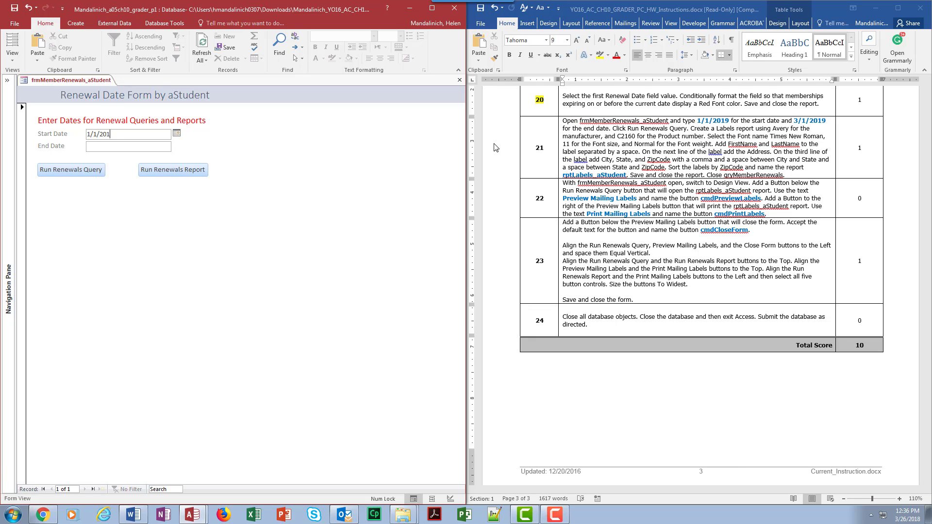
left_click(104, 146)
left_click(71, 170)
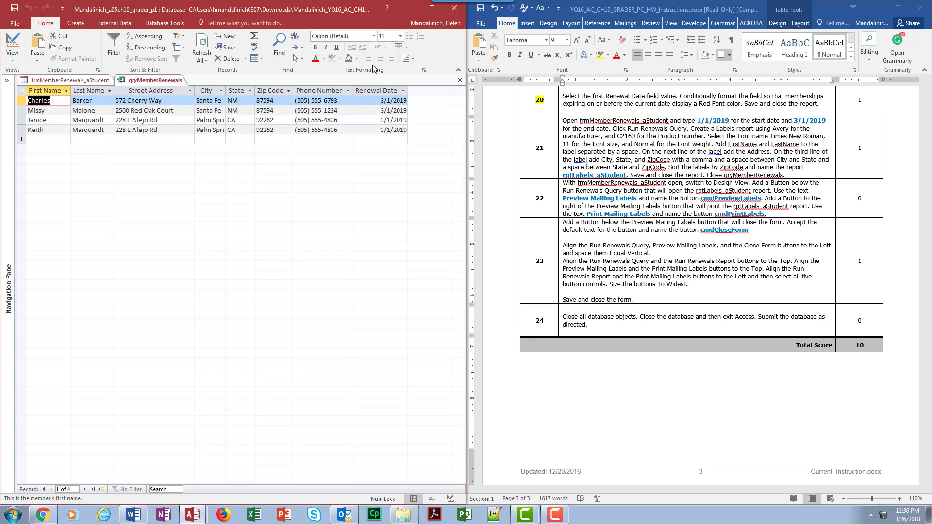
left_click(459, 80)
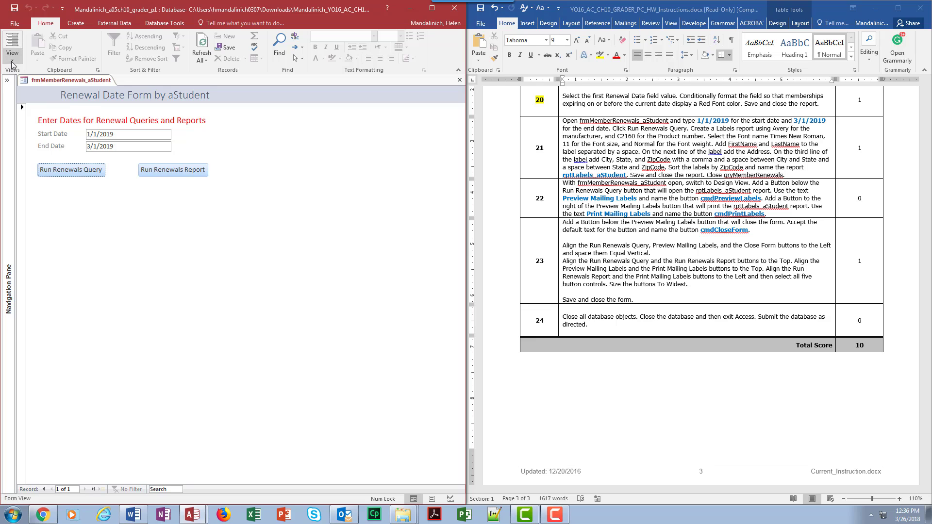
Switch the form to Design View and examine the Start Date text box's Property Sheet, closing it when done
left_click(12, 62)
left_click(39, 118)
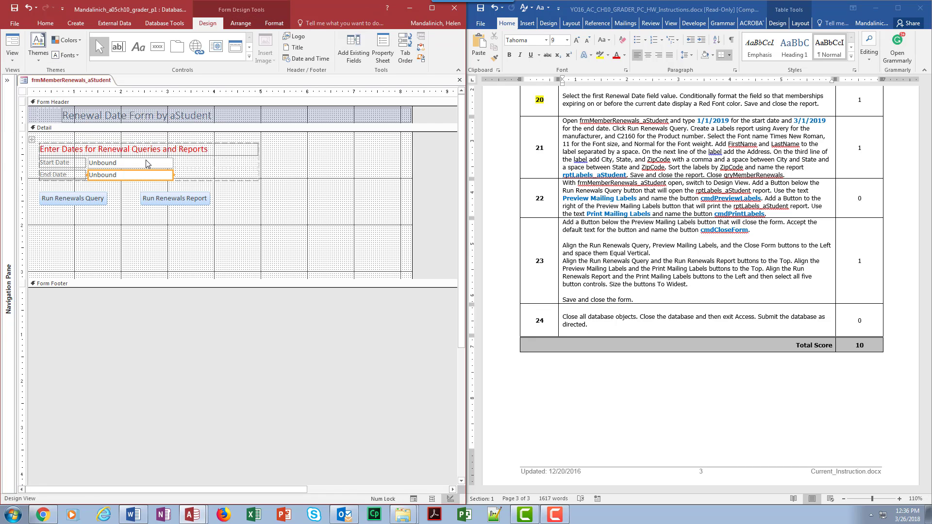
left_click(147, 164)
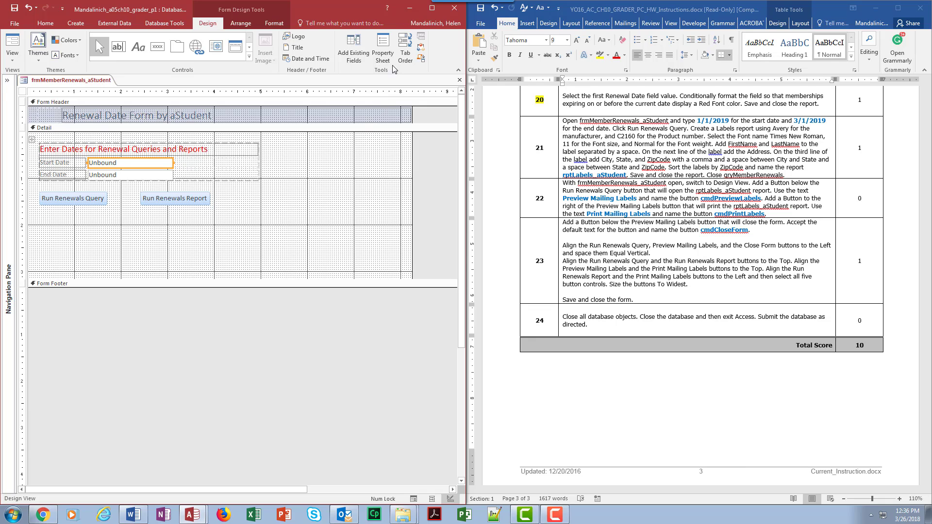
left_click(383, 50)
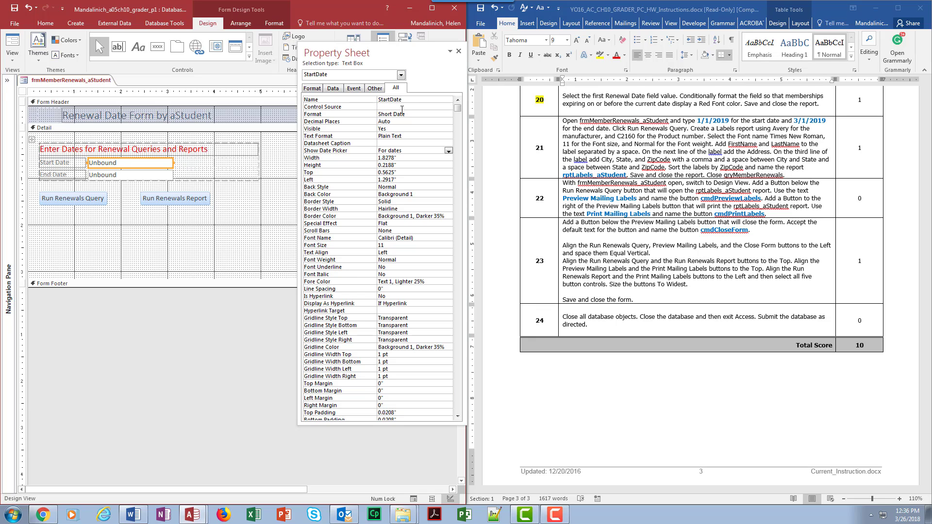
left_click(458, 50)
Switch to the Word instructions and review the earlier steps back through step 11, returning to step 21
left_click(612, 145)
scroll(683, 207, "up", 6)
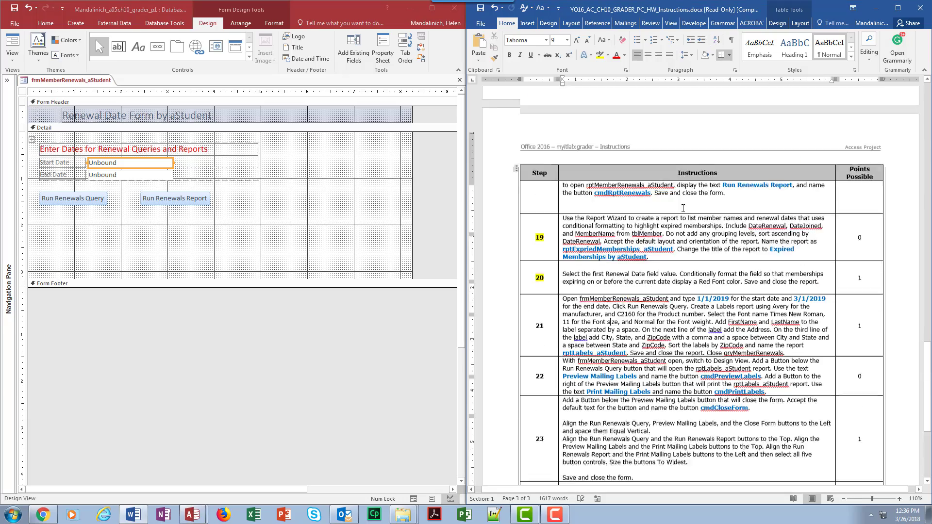
scroll(683, 208, "up", 15)
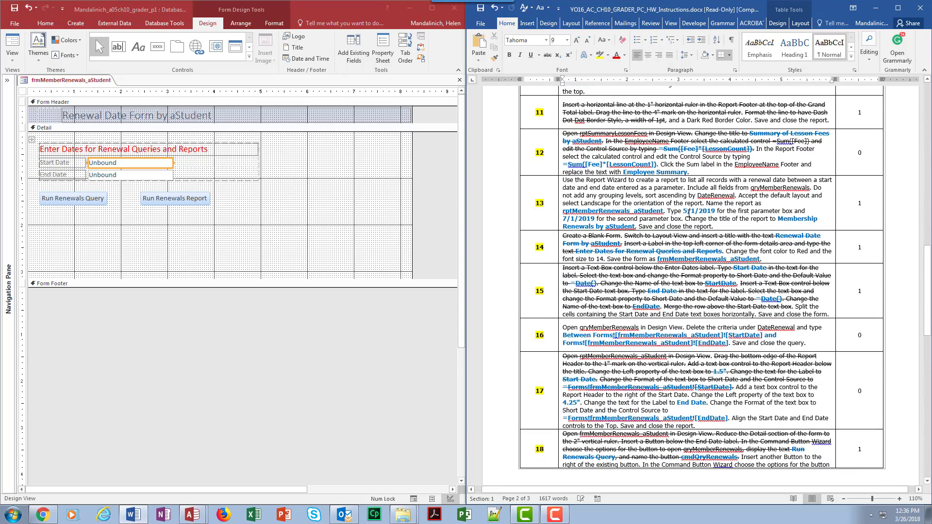
scroll(689, 213, "down", 4)
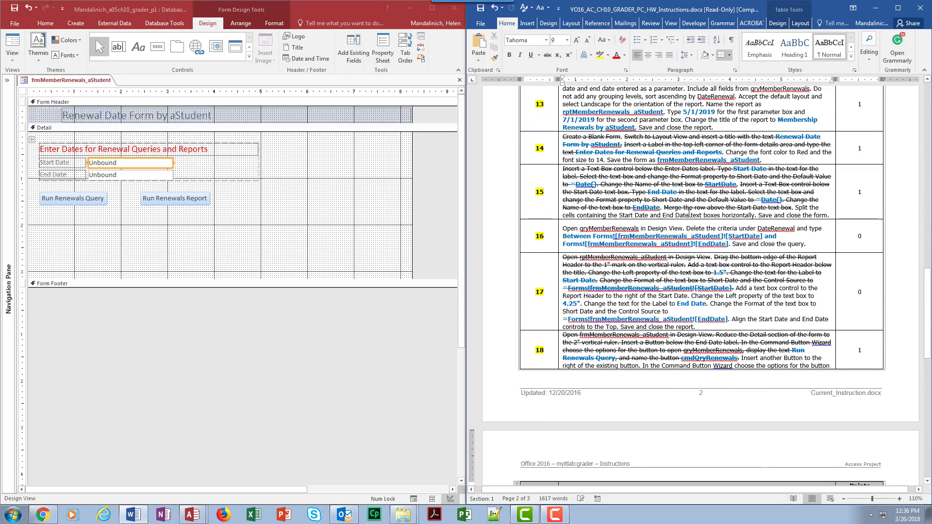
scroll(689, 212, "down", 10)
scroll(690, 213, "up", 4)
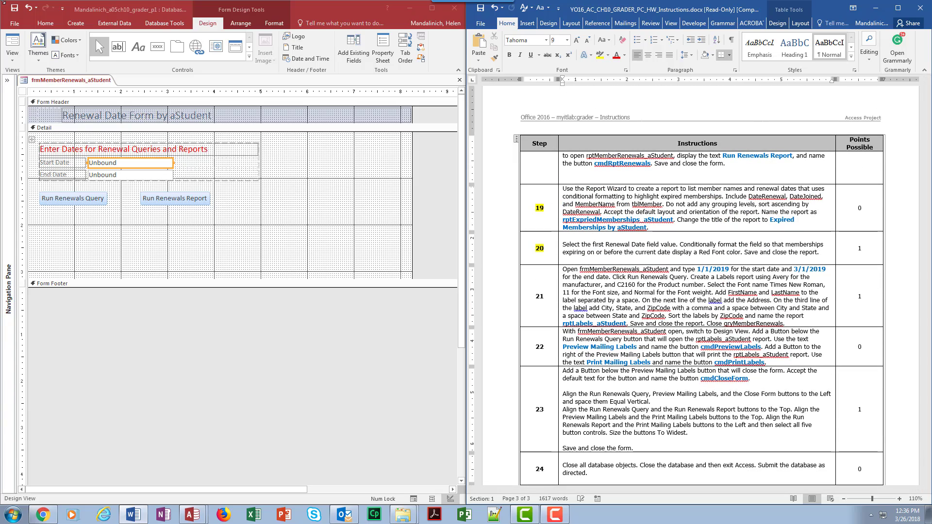
scroll(629, 278, "down", 1)
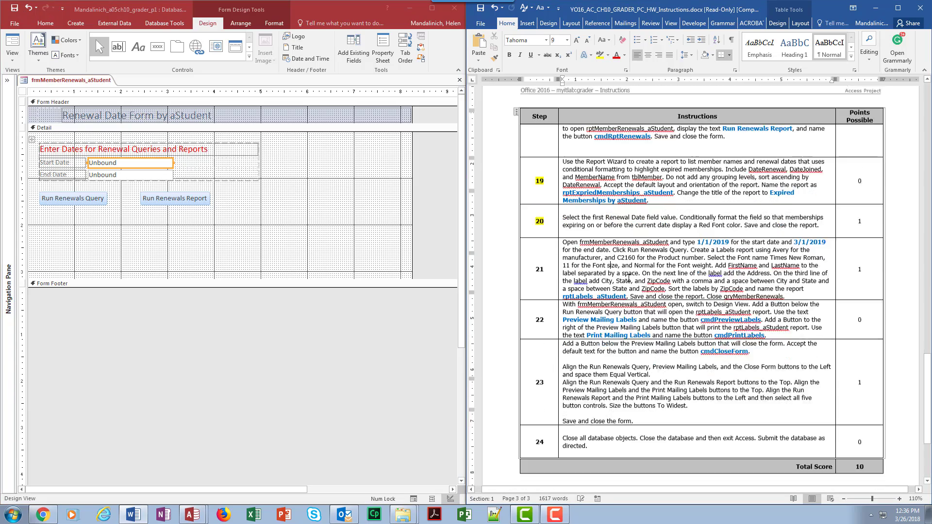
scroll(629, 279, "down", 3)
Strike through step 21's text from "Open frmMemberRenewals_aStudent" to "Click Run Renewals Query." and return to Access
left_click_drag(563, 170, 688, 178)
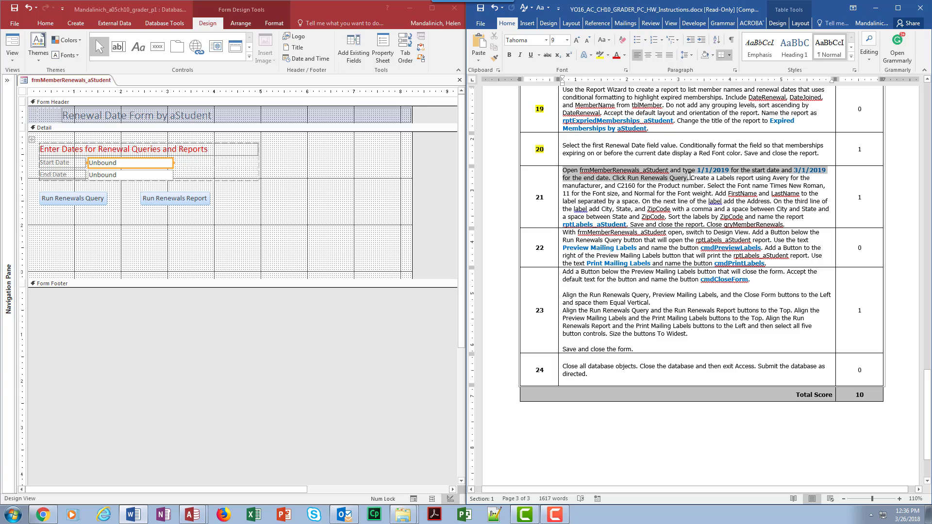
left_click(547, 55)
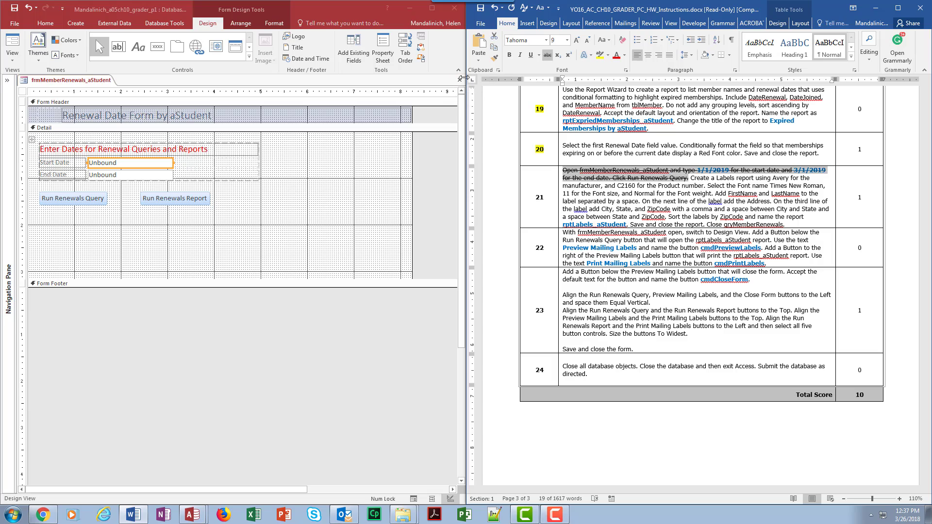
left_click(461, 90)
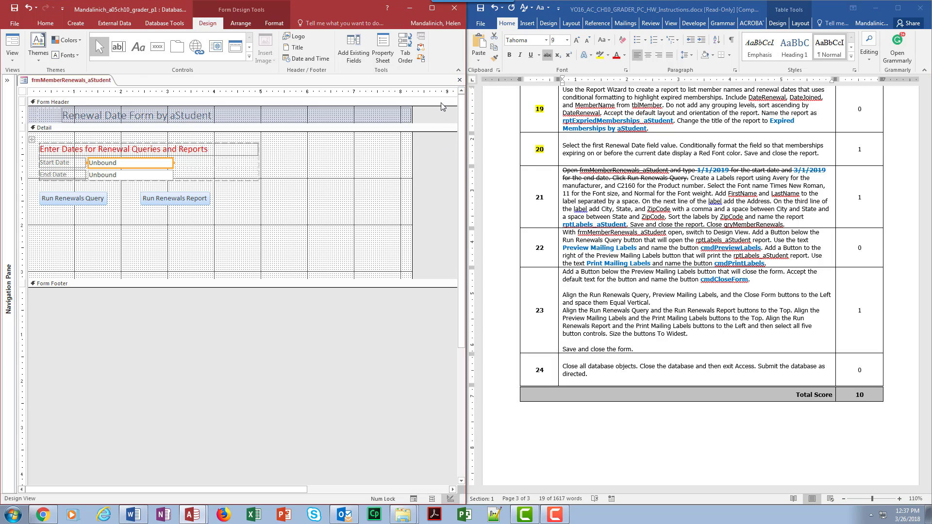
Close and reopen frmMemberRenewals_aStudent in Form View, then run the renewals query for start date 1/1/2019 and end date 3/1/2019
left_click(459, 79)
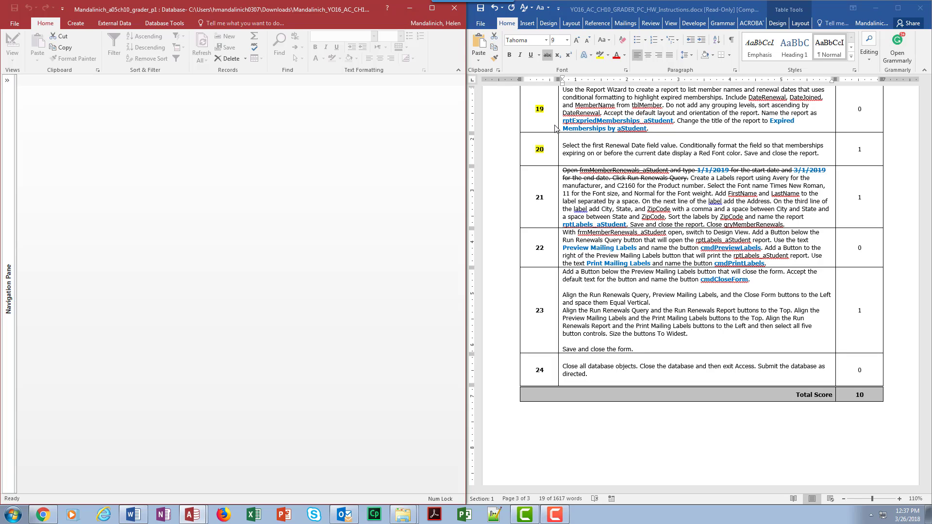
left_click(7, 80)
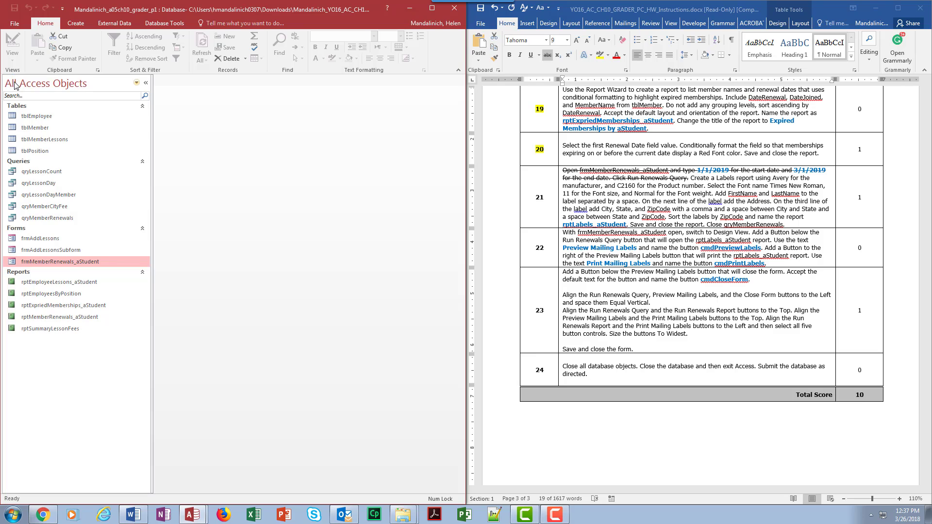
double_click(68, 265)
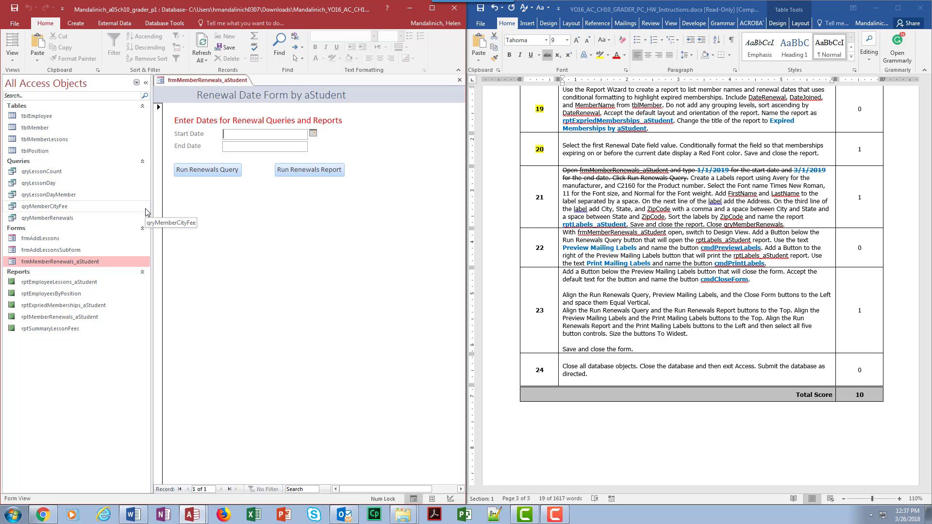
left_click(145, 83)
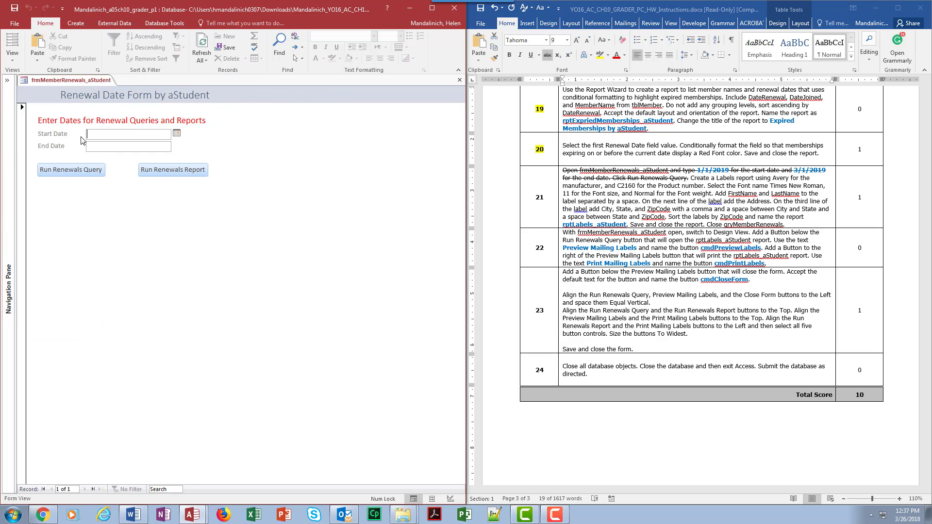
left_click(112, 144)
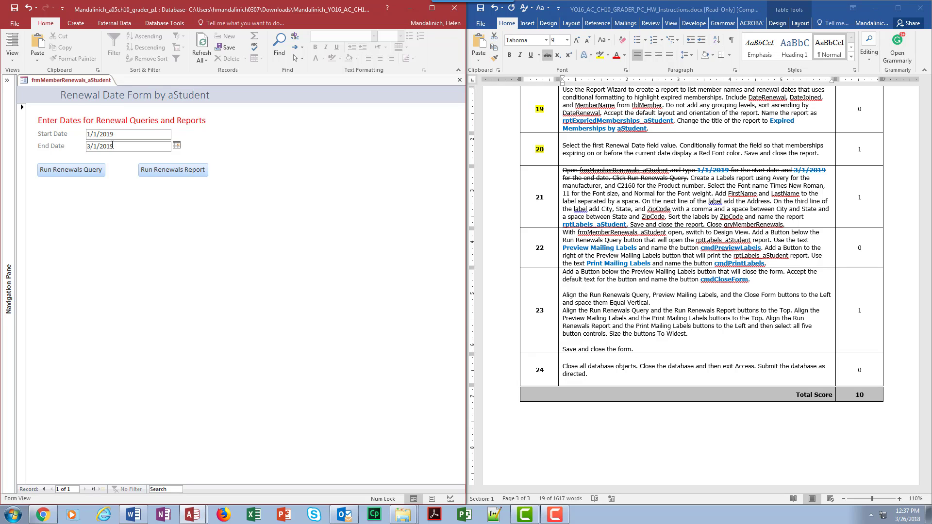
left_click(73, 173)
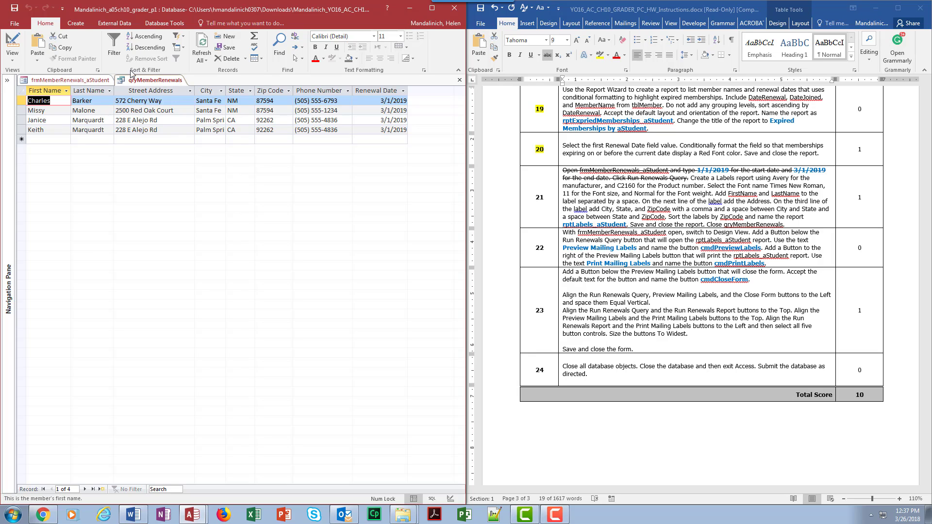
Start a Labels report from the query results, using manufacturer Avery and product number C2160
left_click(73, 23)
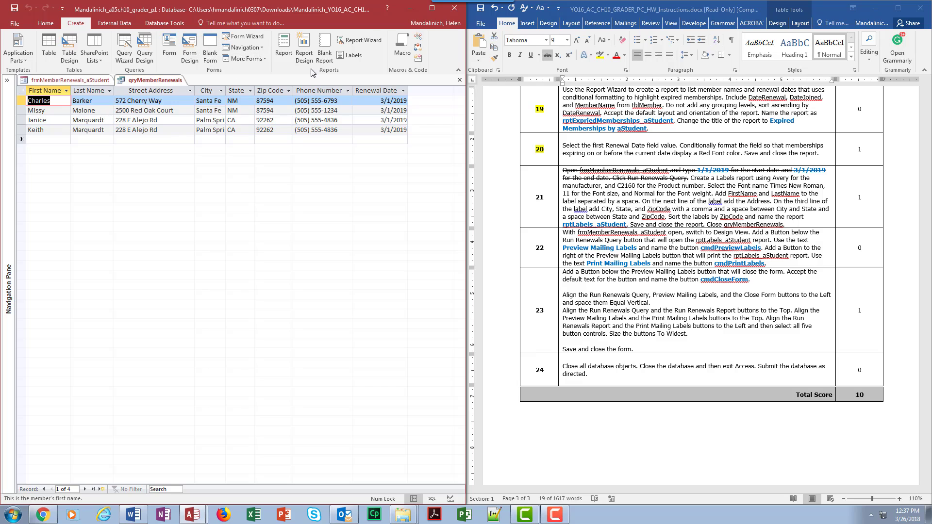
left_click(356, 57)
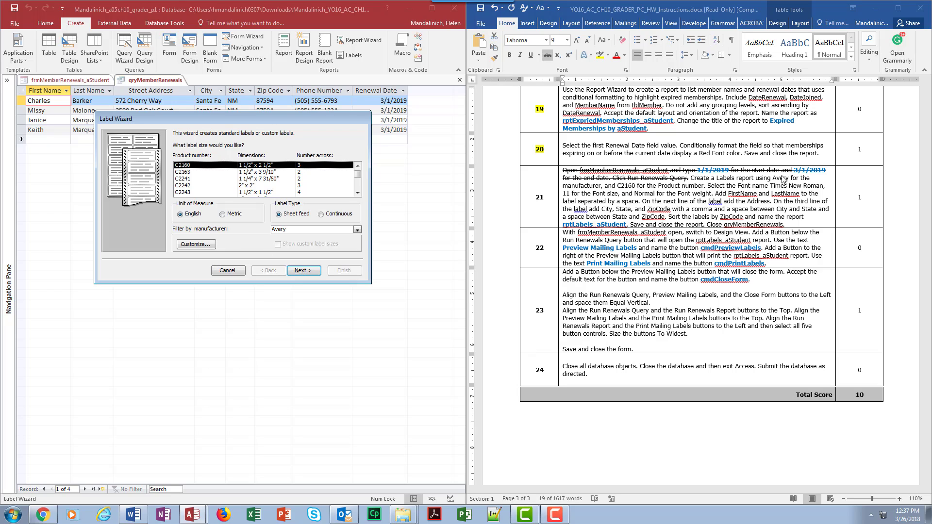
left_click(302, 270)
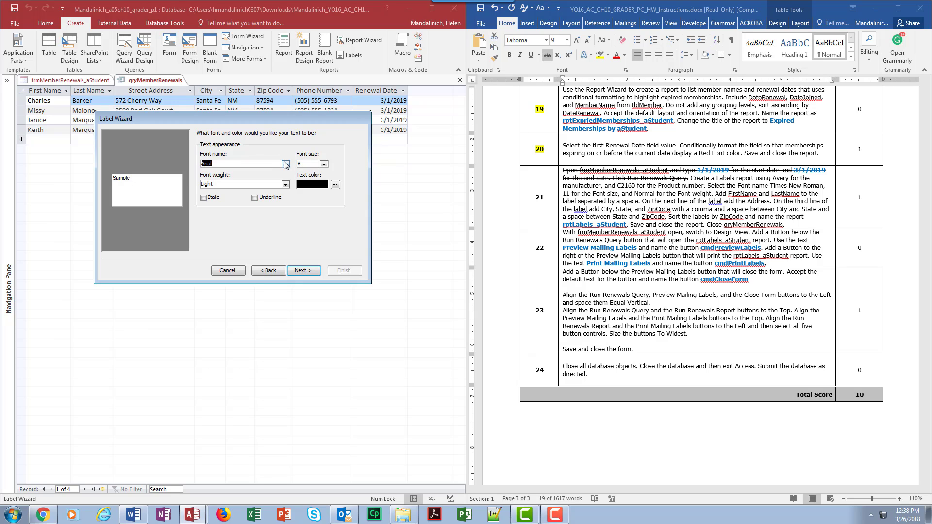
Set the label text to the Times New Roman font, size 11, with Normal font weight
left_click(286, 164)
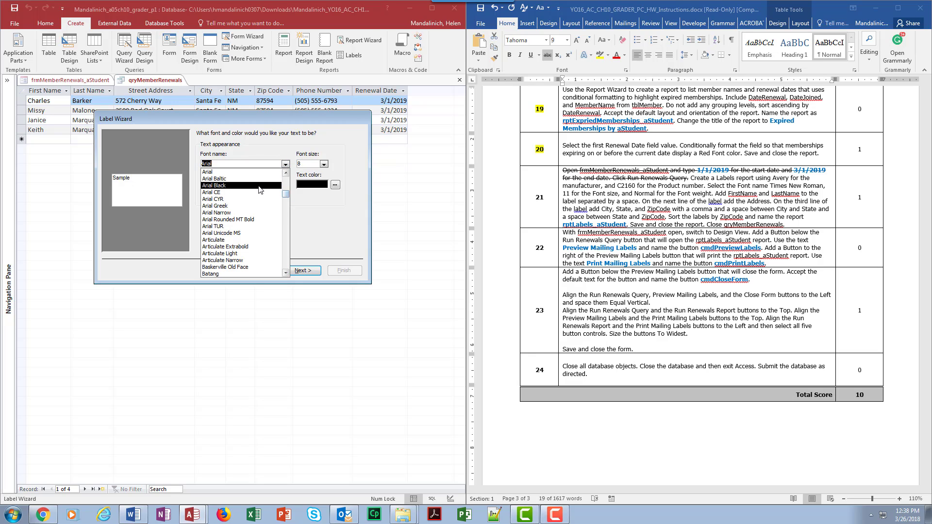
type("tahoma")
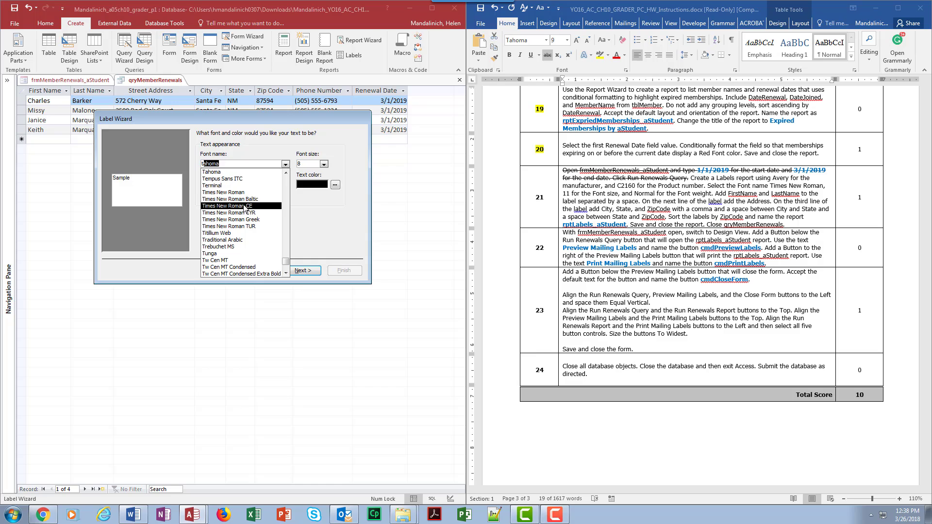
left_click(246, 194)
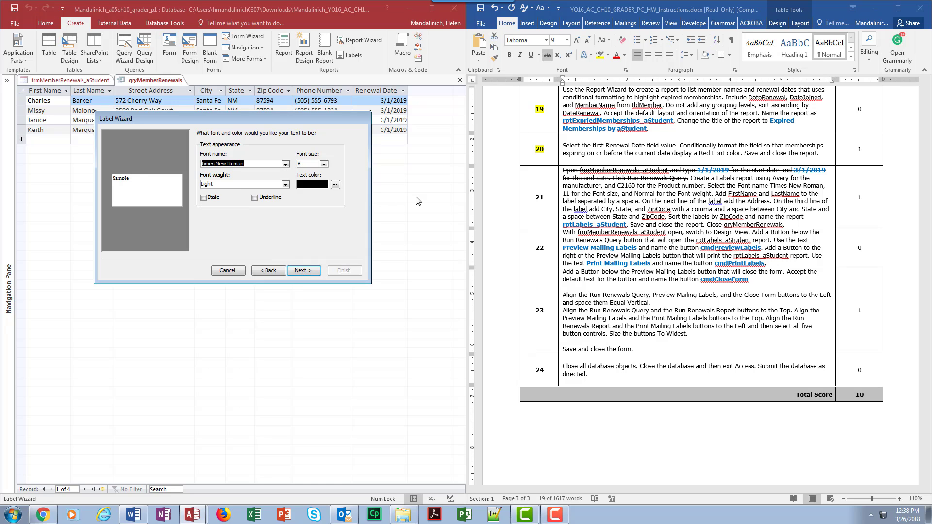
left_click(324, 164)
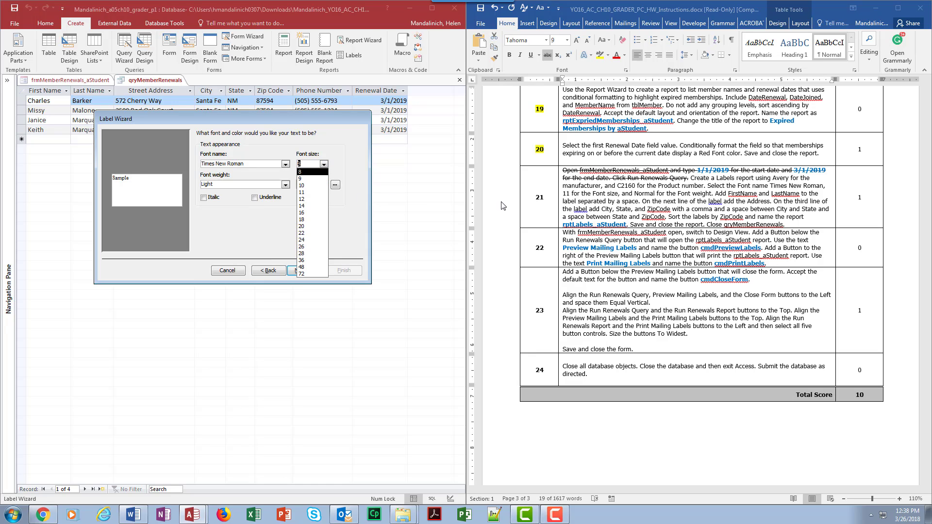
left_click(315, 193)
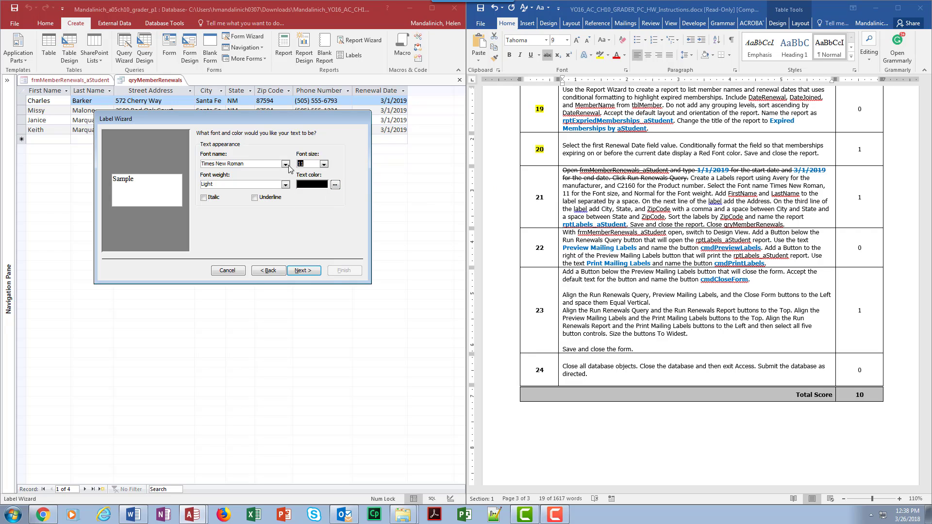
left_click(287, 184)
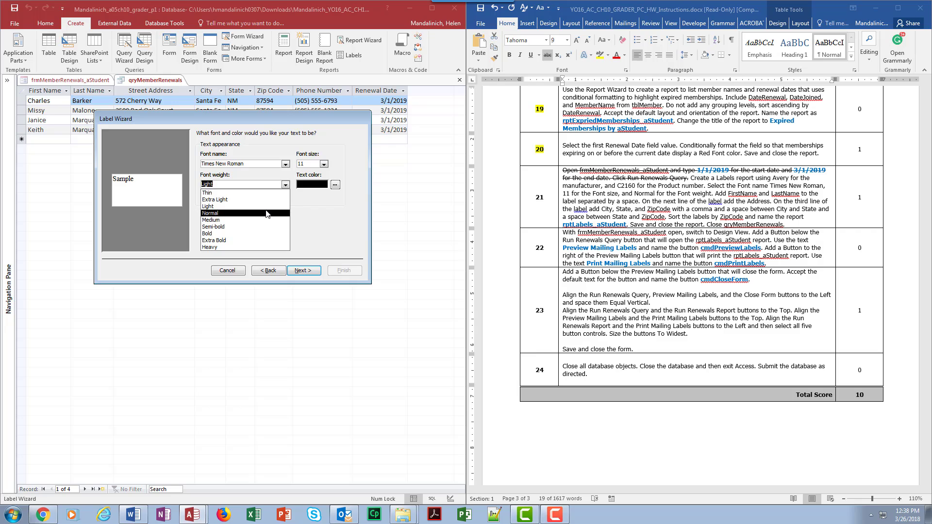
left_click(267, 214)
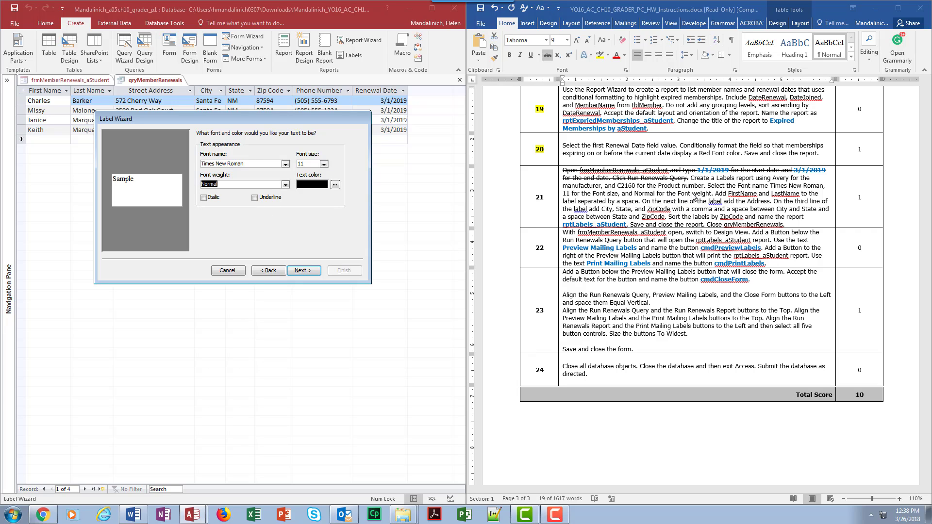
left_click(305, 270)
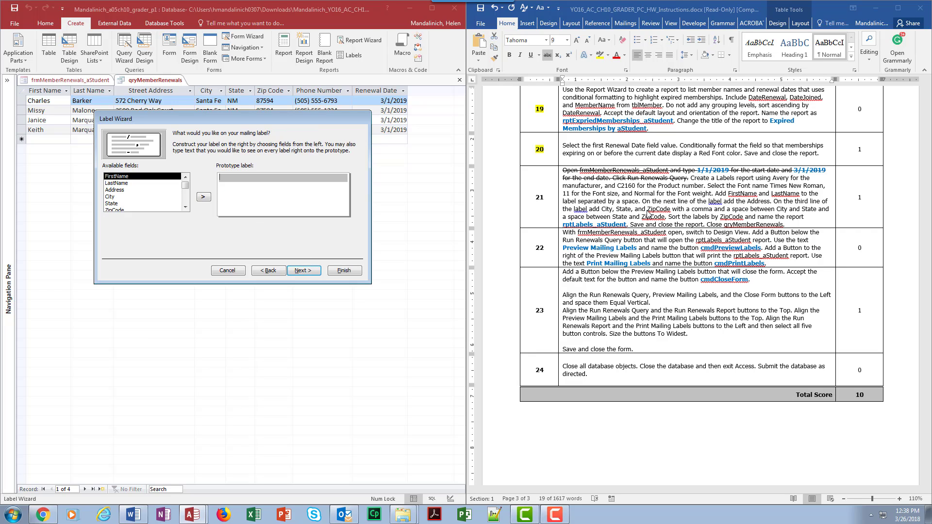
Put FirstName and LastName separated by a space on the label's first line and Address on the second line
left_click(204, 196)
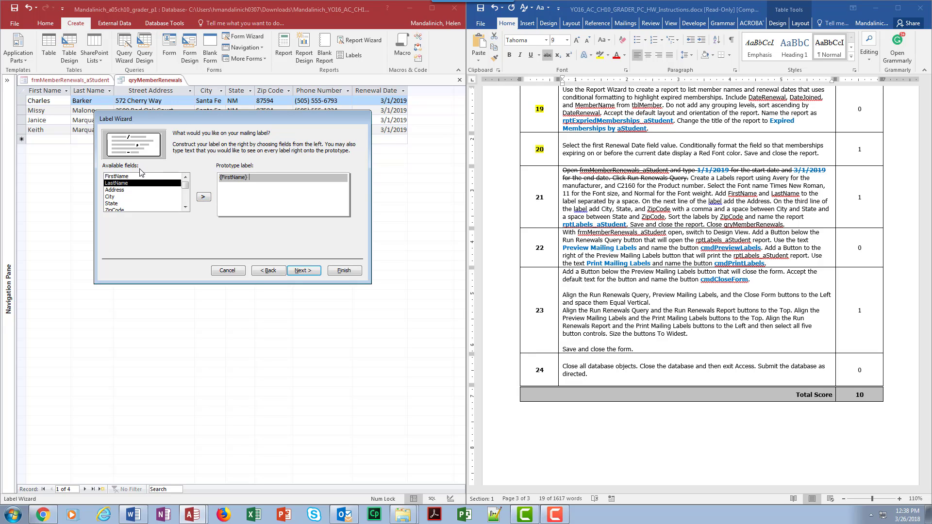
left_click(141, 183)
double_click(141, 183)
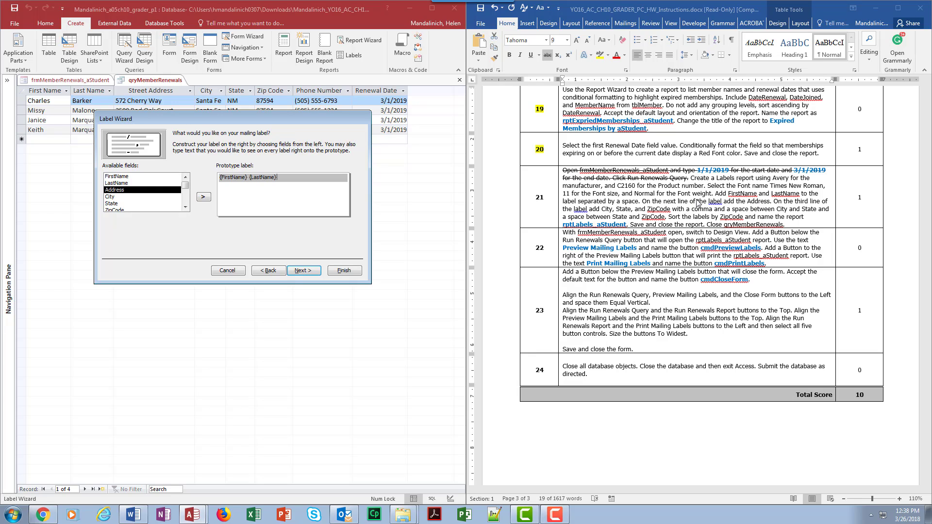
key("Return")
left_click(200, 196)
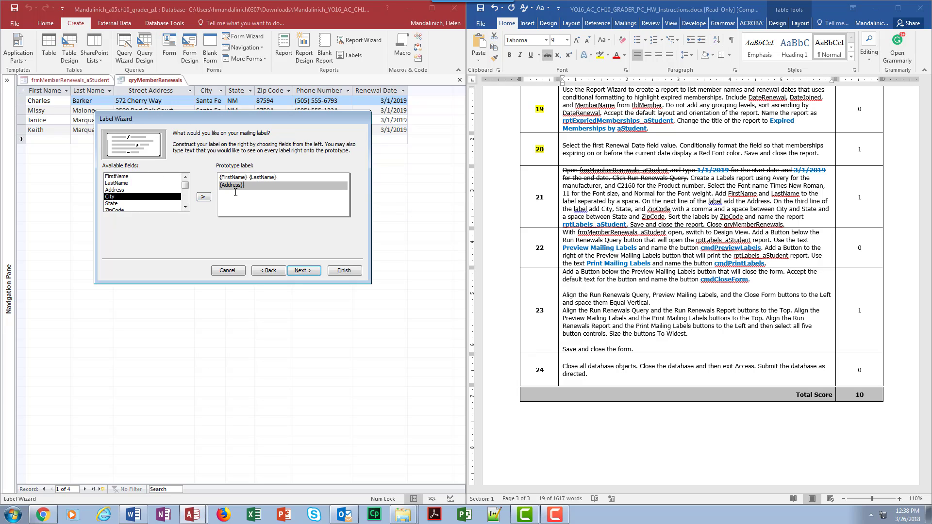
Build the label's third line from City, State and ZipCode, with a comma and space after City and a space after State
key("Return")
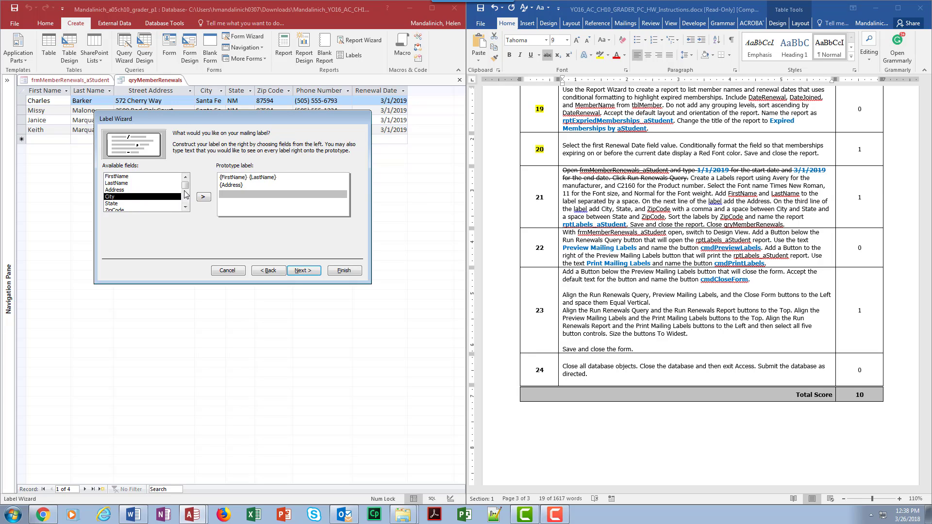
left_click(202, 198)
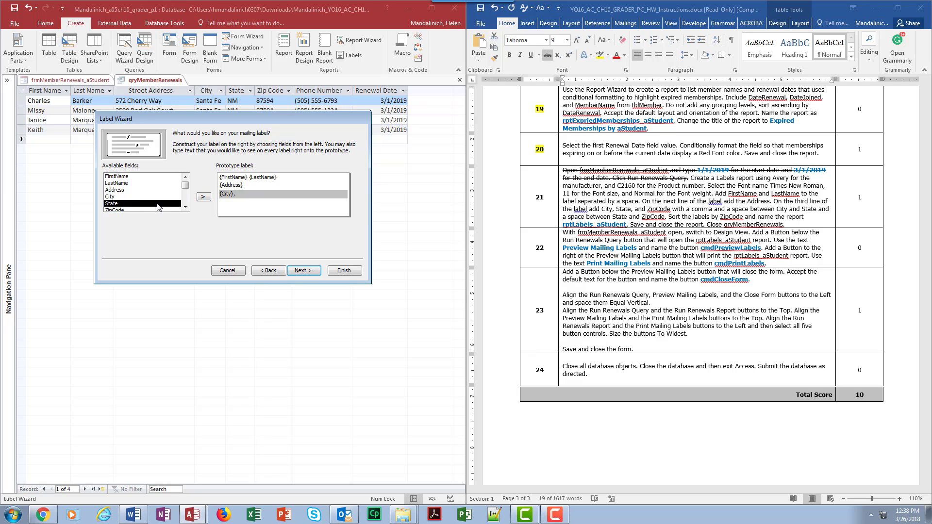
left_click(202, 198)
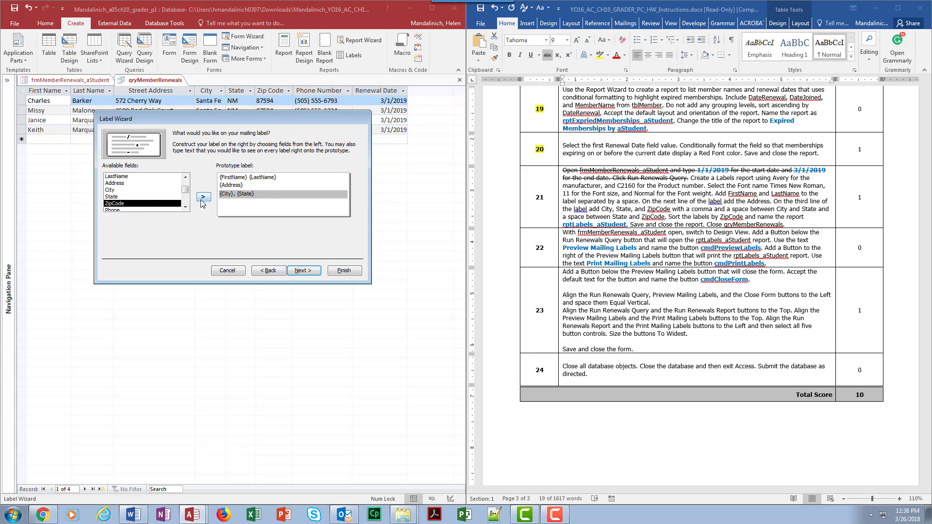
left_click(202, 197)
left_click(287, 189)
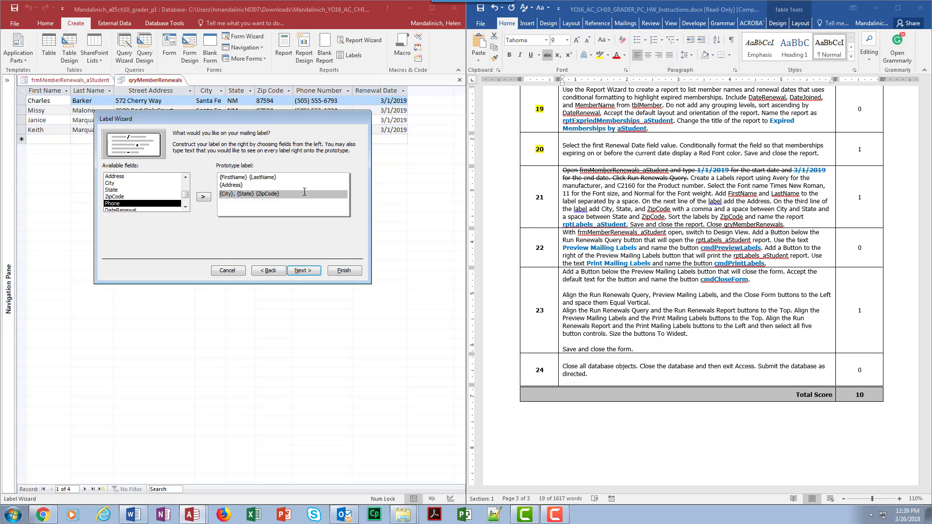
left_click(303, 270)
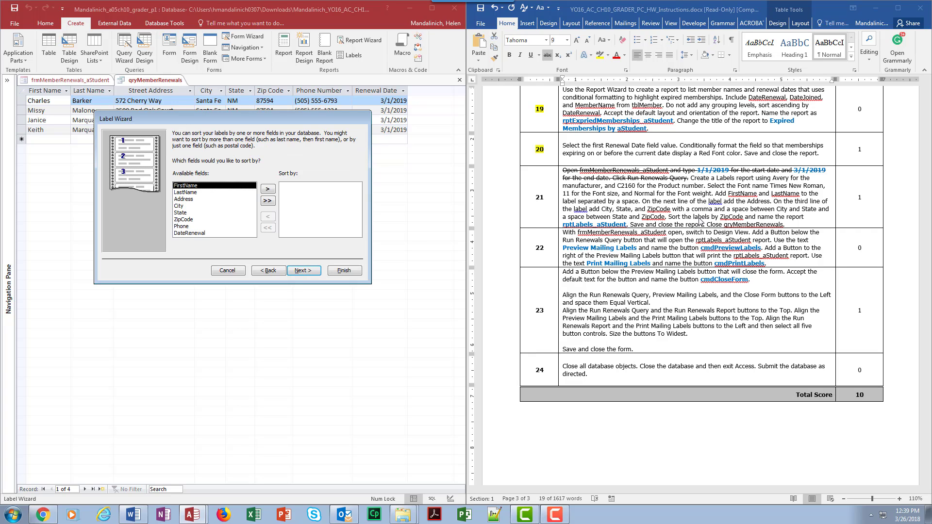
Sort the labels by ZipCode
left_click(187, 220)
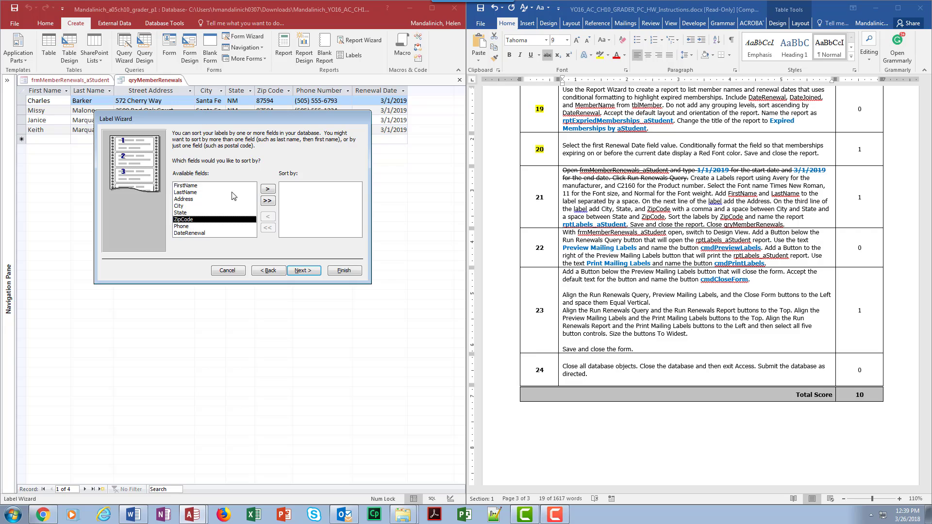
left_click(267, 189)
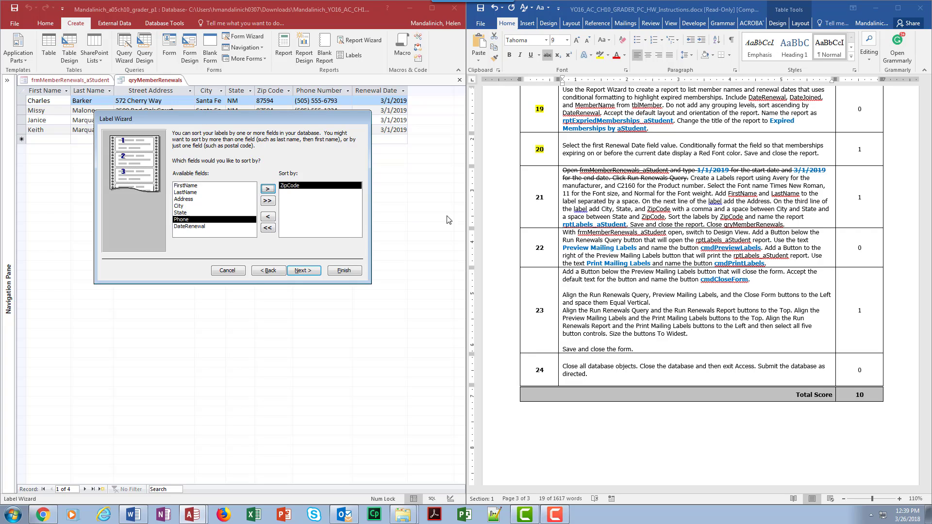
left_click(307, 271)
Finish the labels report under the name rptLabels_aStudent and close it
left_click_drag(260, 145, 121, 137)
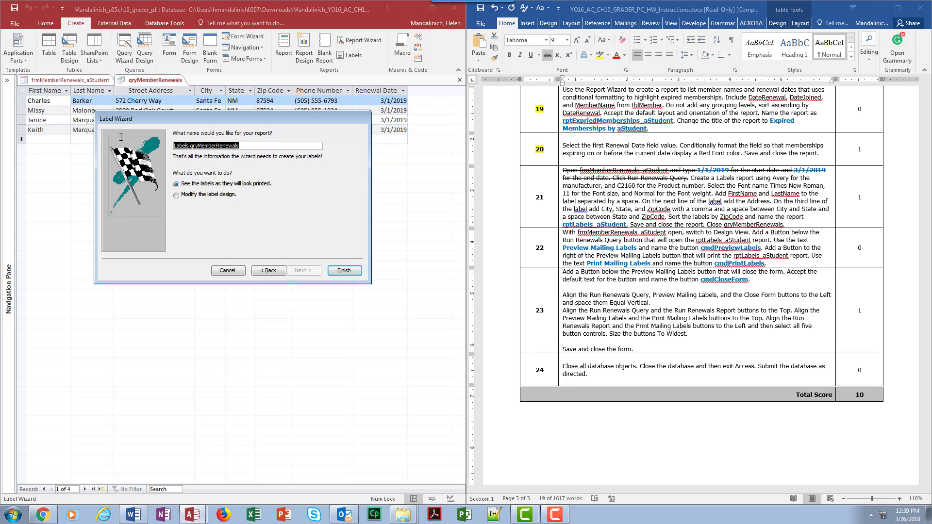
type("rptLabels_aStudent")
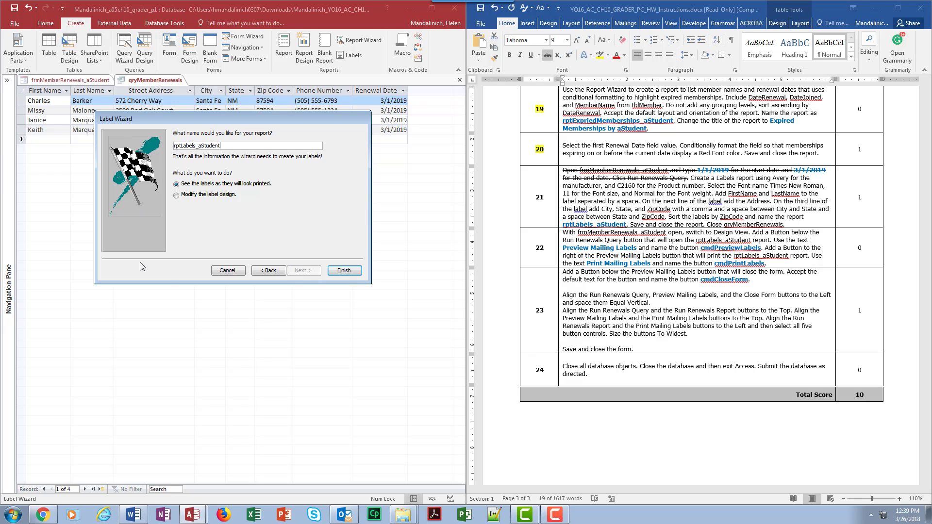
left_click(354, 271)
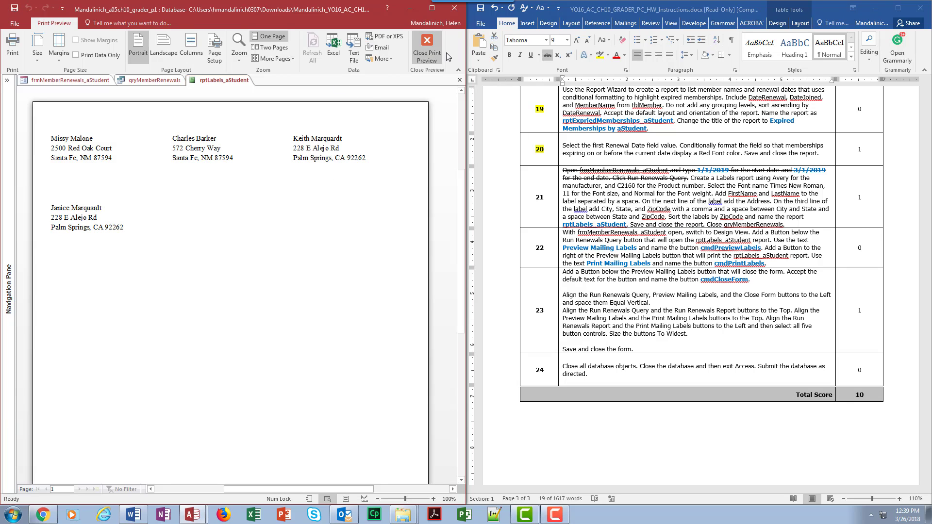
left_click(432, 51)
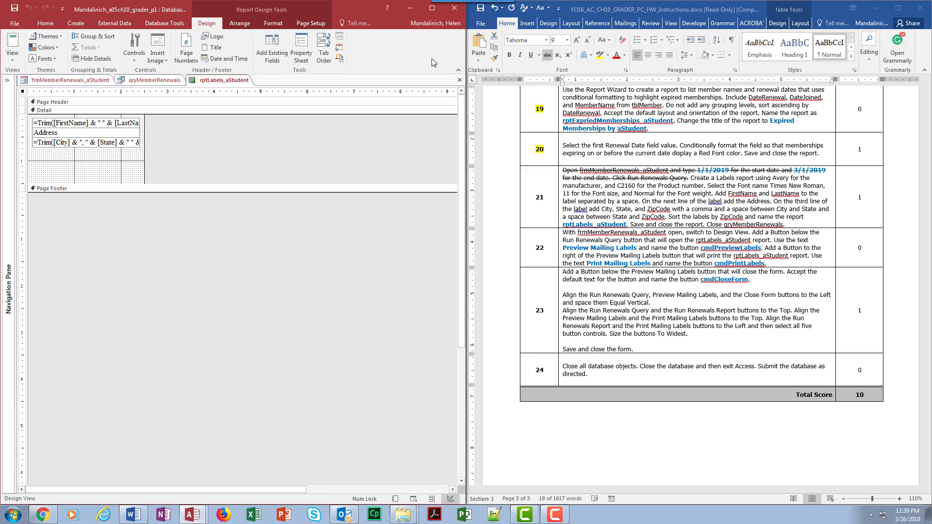
left_click(460, 80)
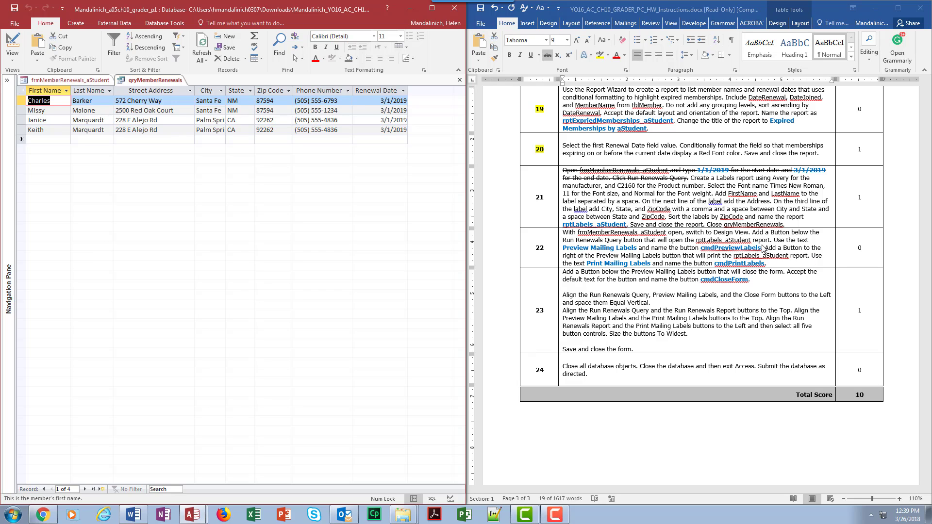
In the Word instructions, strike through the rest of step 21's text and highlight the step number 21 in yellow
left_click(764, 246)
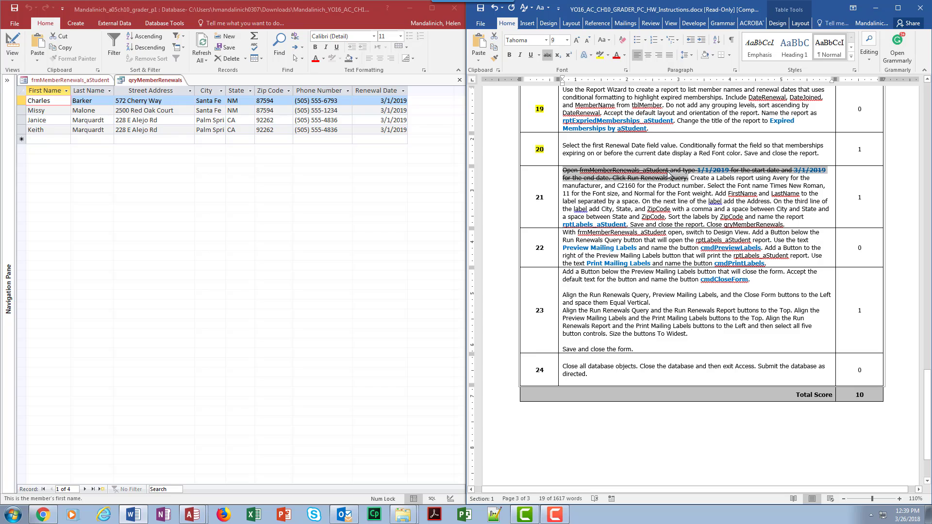
left_click_drag(691, 178, 791, 222)
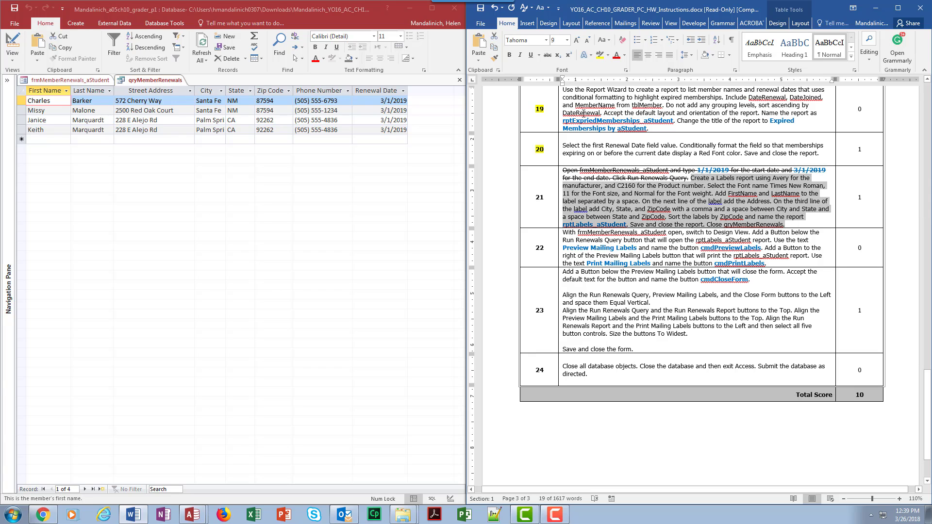
left_click(547, 55)
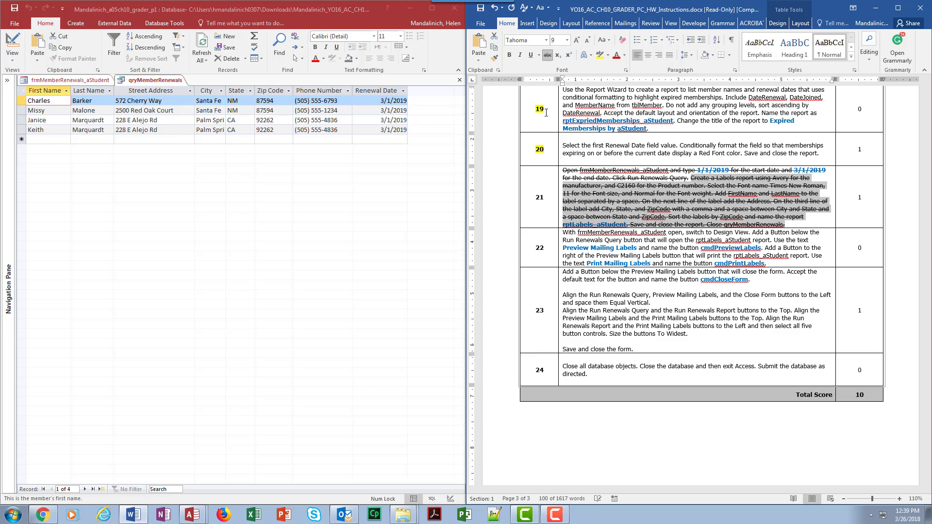
double_click(539, 198)
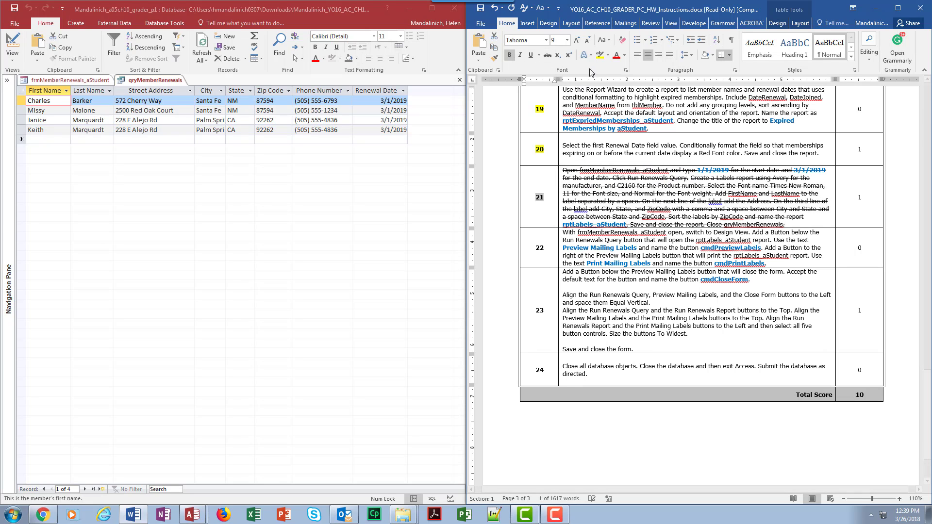
left_click(595, 224)
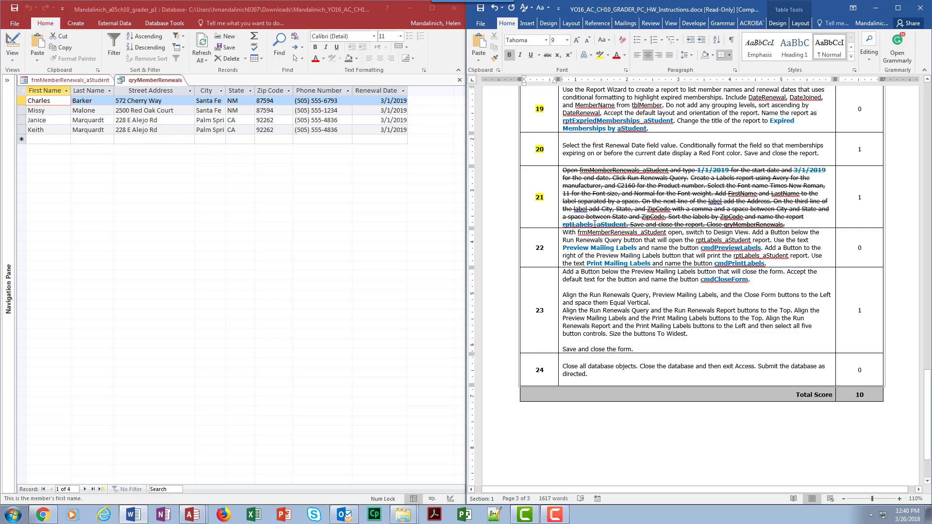
left_click(578, 249)
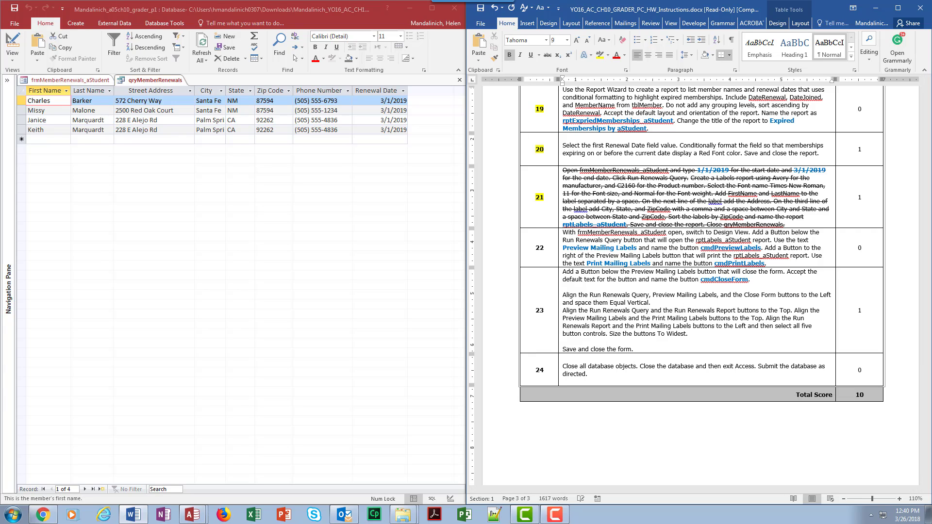